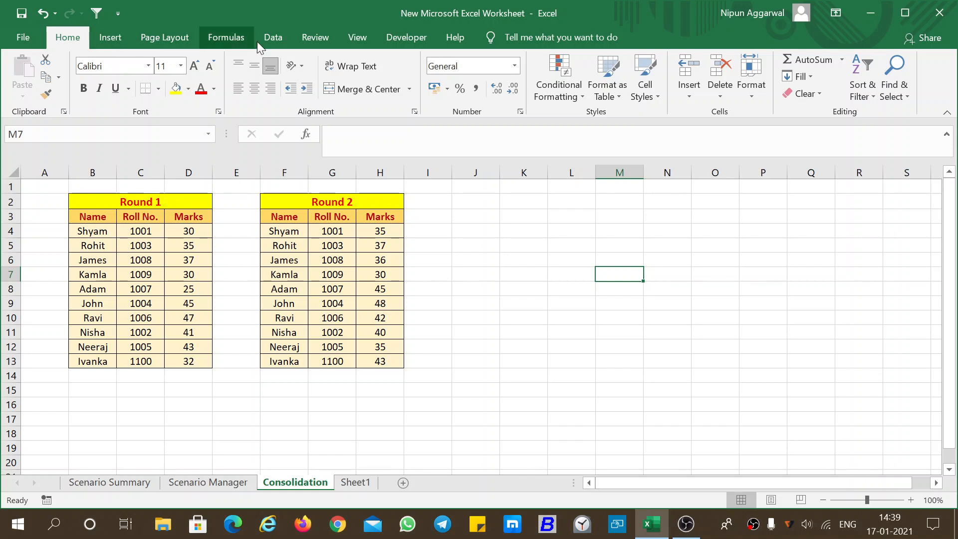
Enter the column headers Name in J3 and Marks in K3
left_click(272, 38)
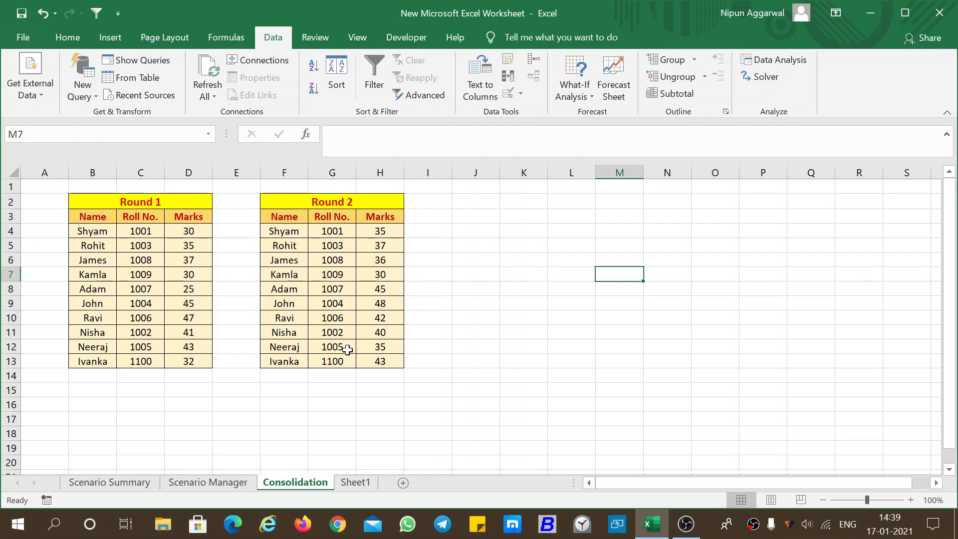
left_click(477, 214)
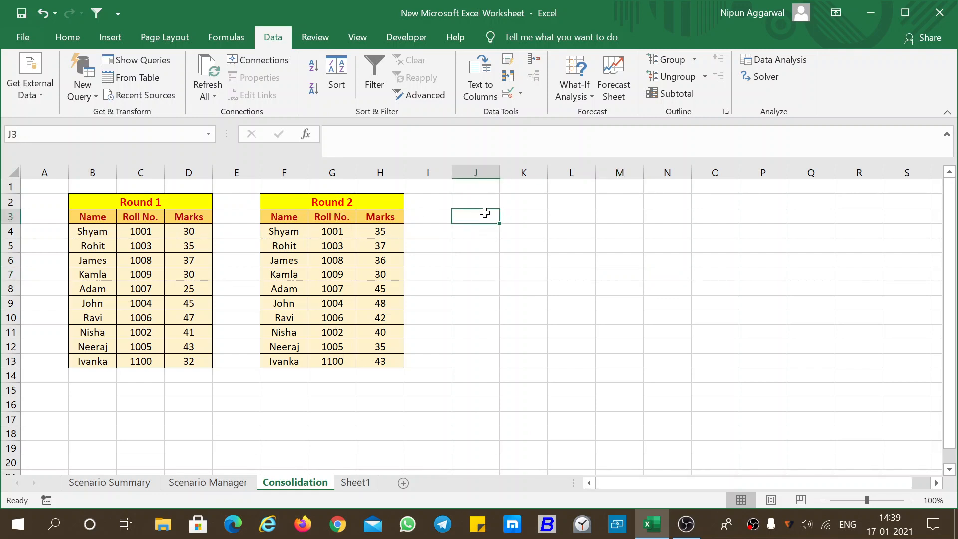
type("Name")
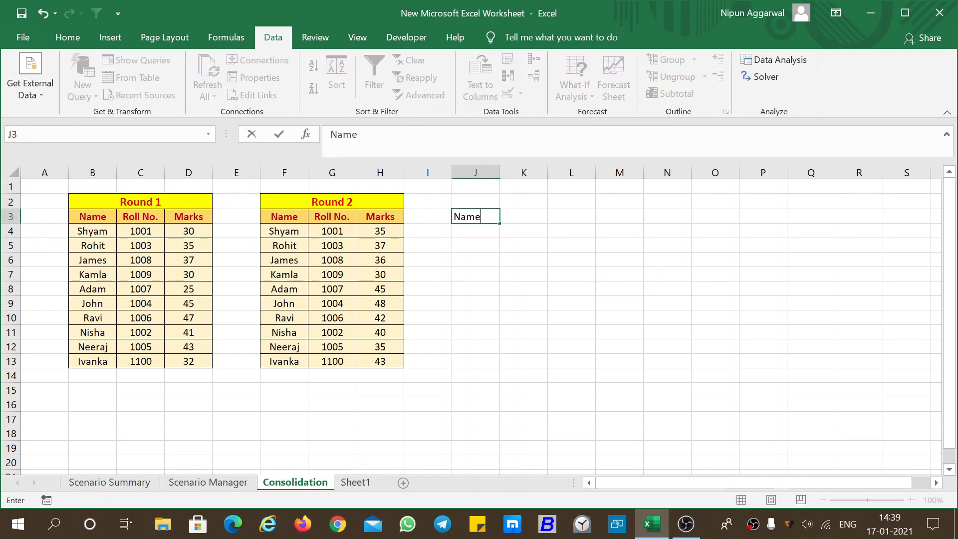
key("Tab")
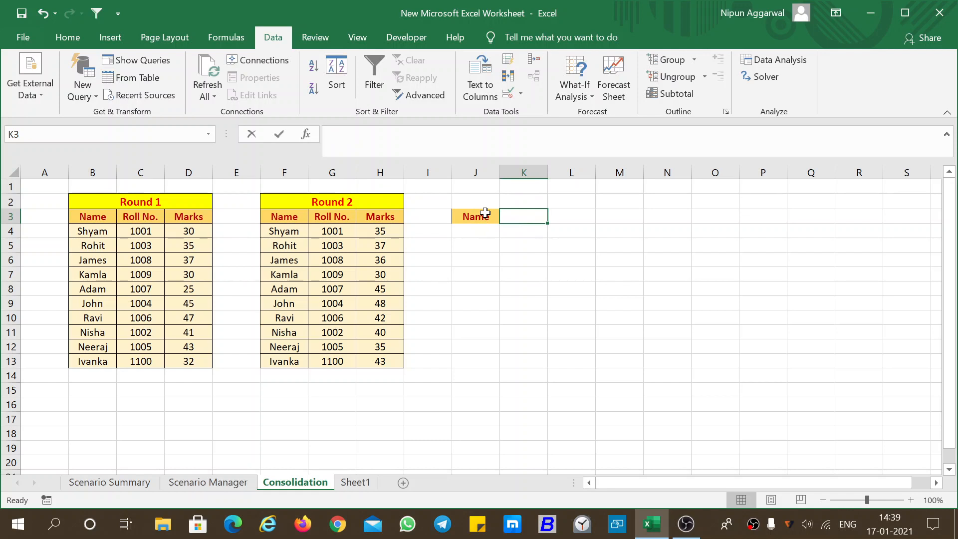
type("Marks")
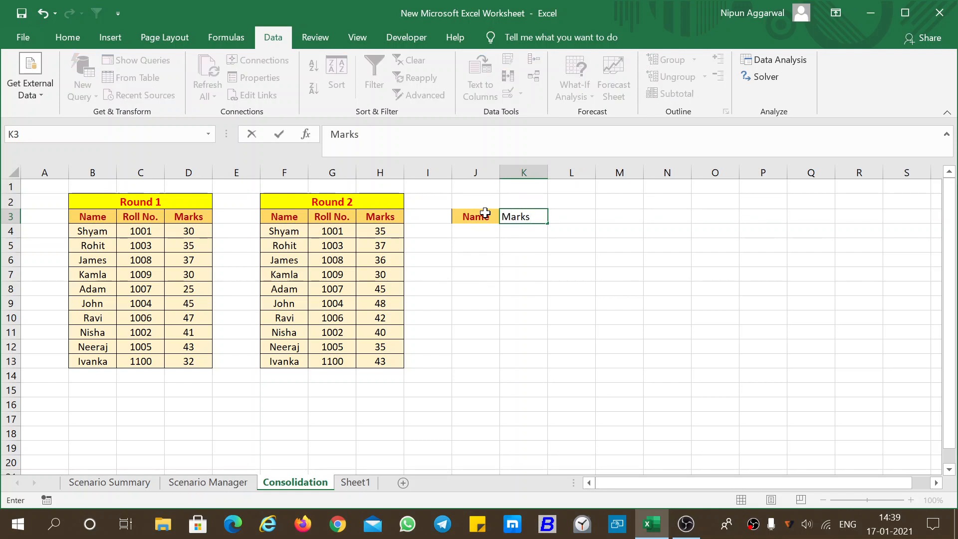
key("Tab")
Open Consolidate for the header cells J3:K3 and delete both existing references, $B$3:$D$13 and $F$3:$H$13
key("Left")
key("Left")
key("shift+Right")
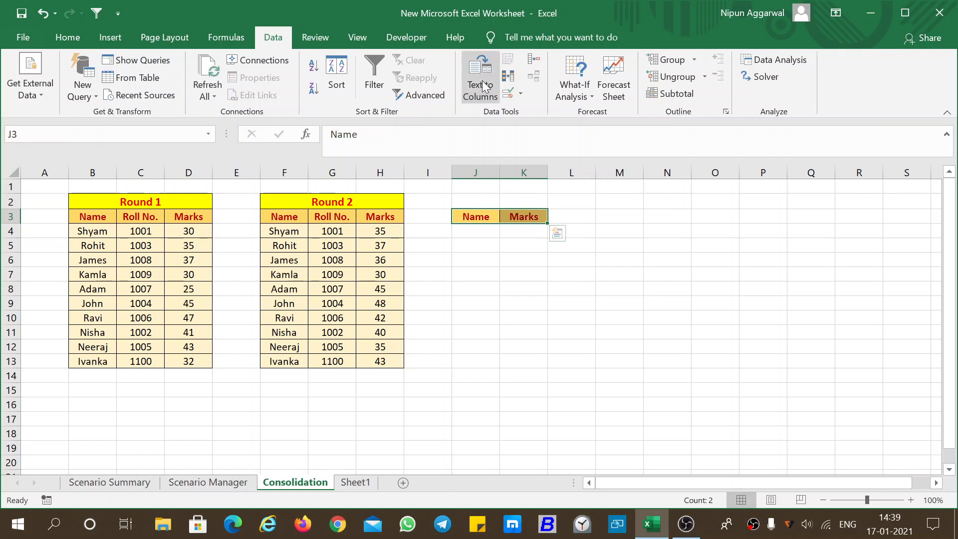
left_click(534, 60)
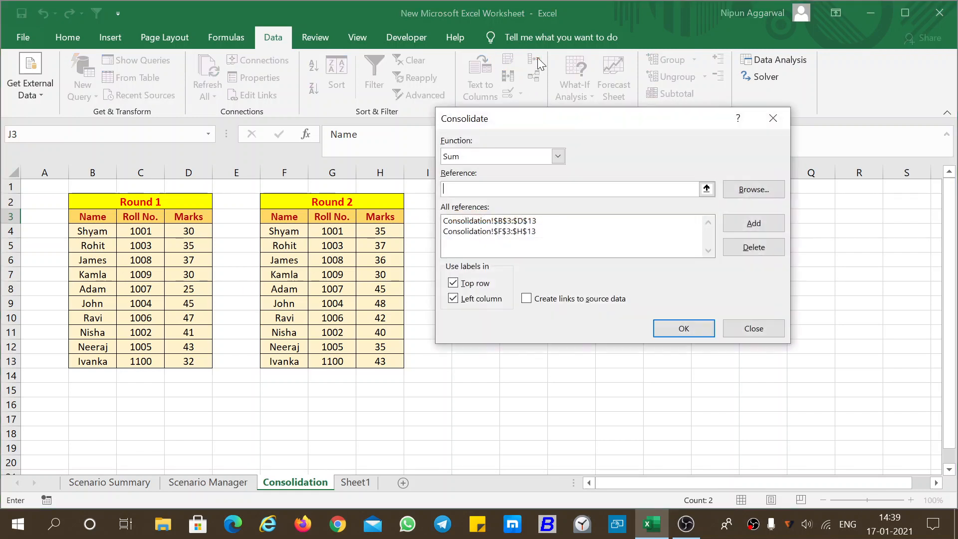
left_click(688, 221)
left_click(742, 248)
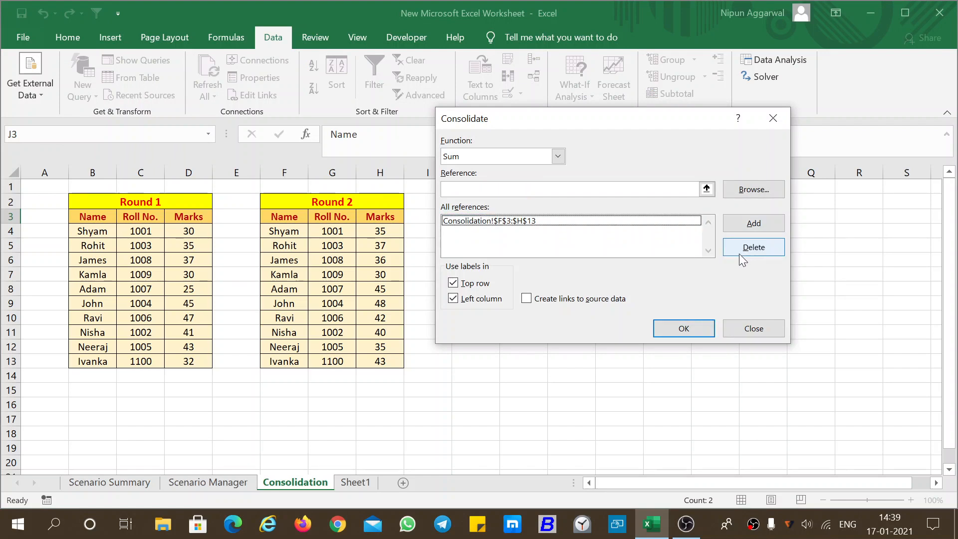
left_click(675, 221)
left_click(753, 247)
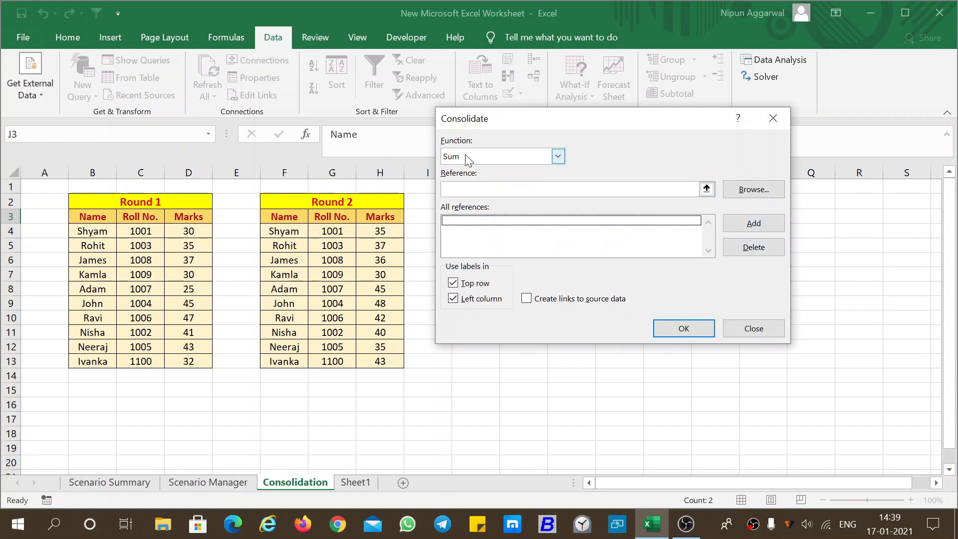
Add the Round 1 range $B$3:$D$13 and the Round 2 range $F$3:$H$13 as references and run the Sum consolidation
left_click(449, 189)
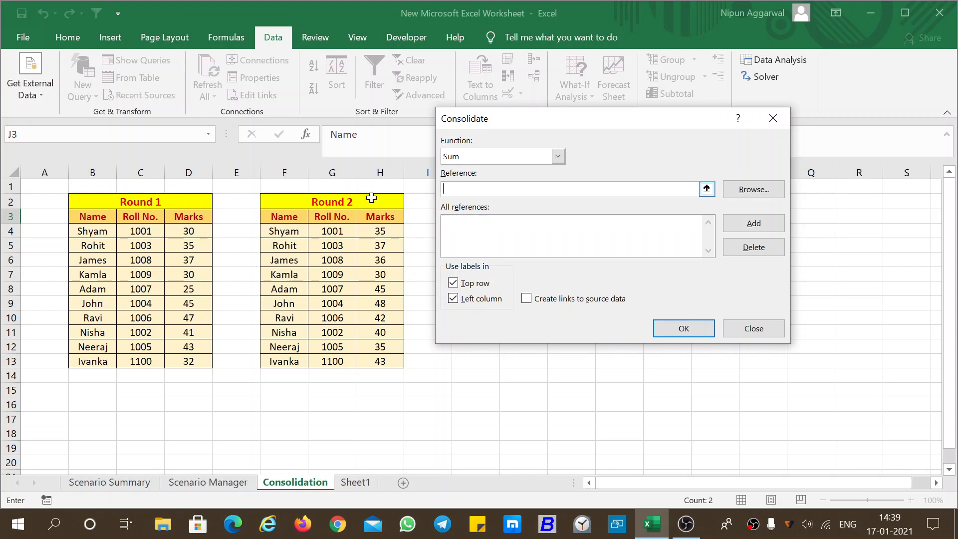
left_click_drag(91, 218, 188, 364)
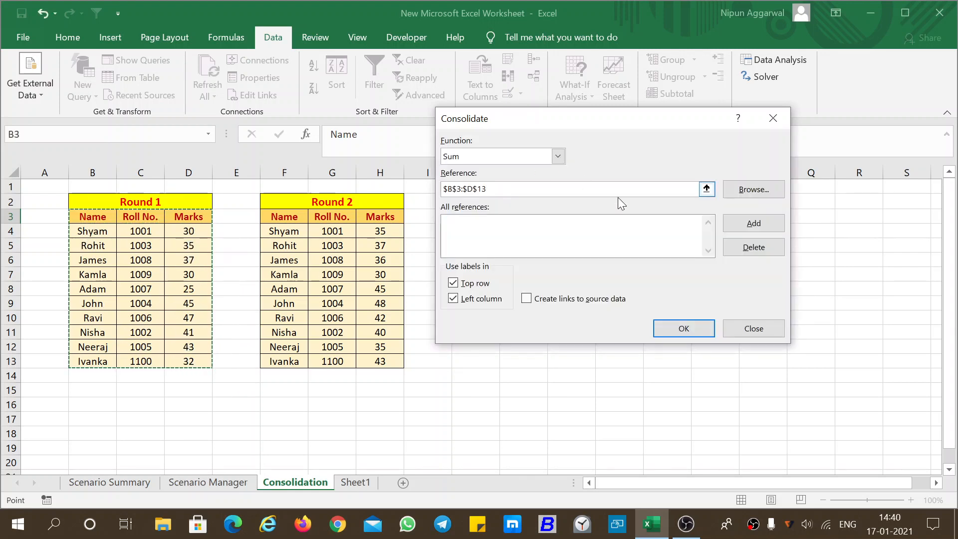
left_click(753, 223)
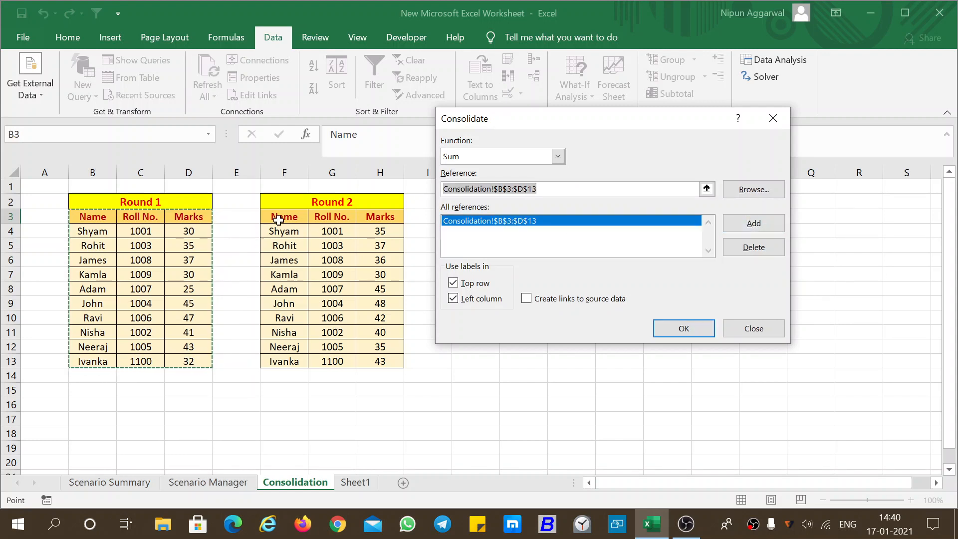
left_click_drag(278, 217, 389, 358)
left_click(772, 222)
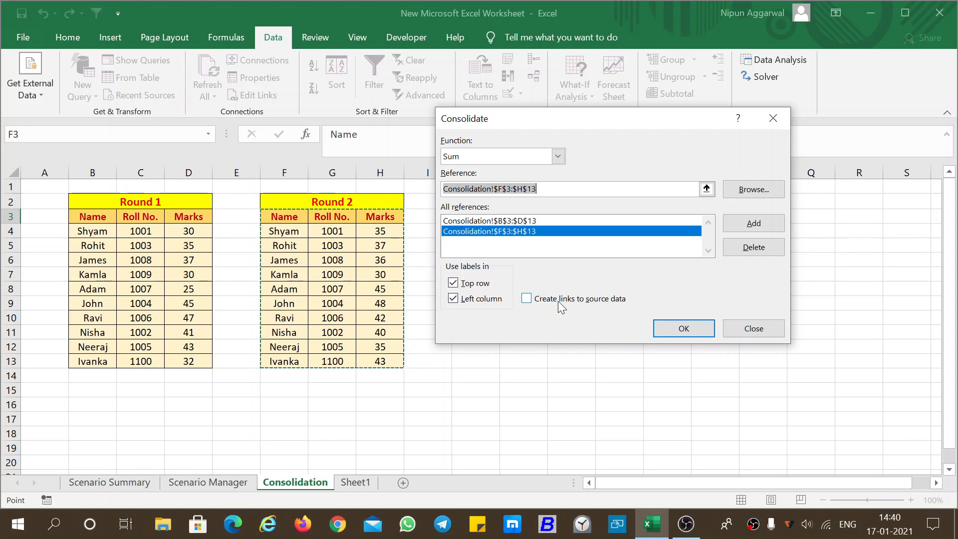
left_click(675, 325)
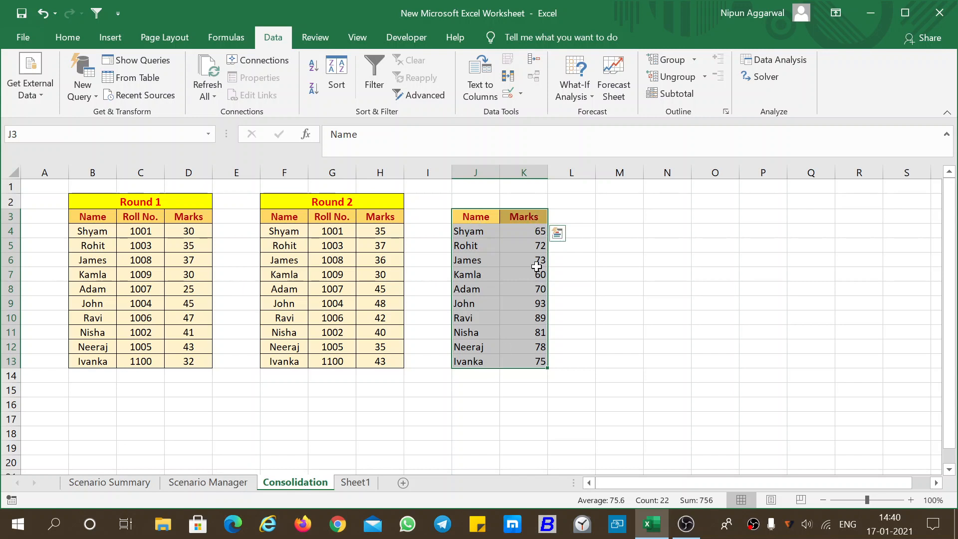
left_click(624, 329)
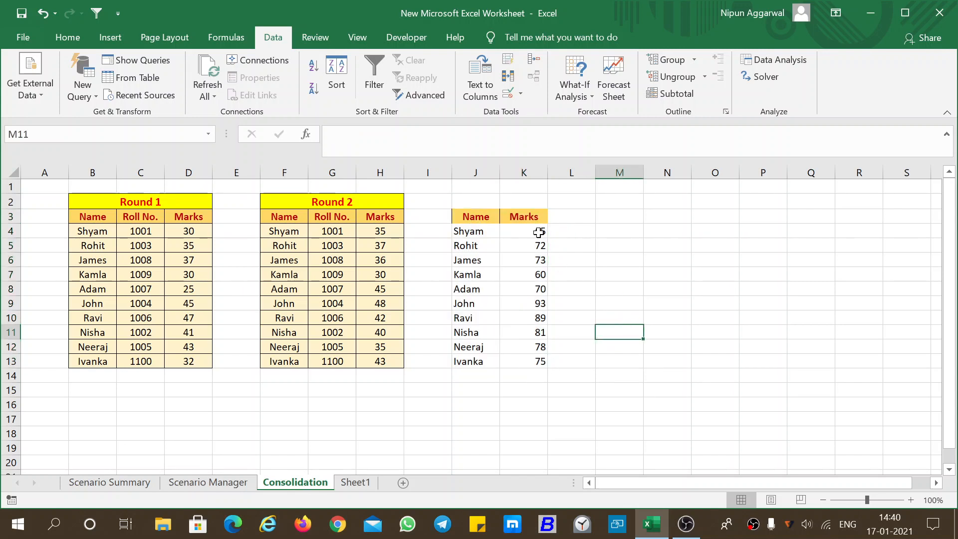
Enter the header Roll No. in L3 beside the consolidated Marks column
left_click(569, 218)
type("R")
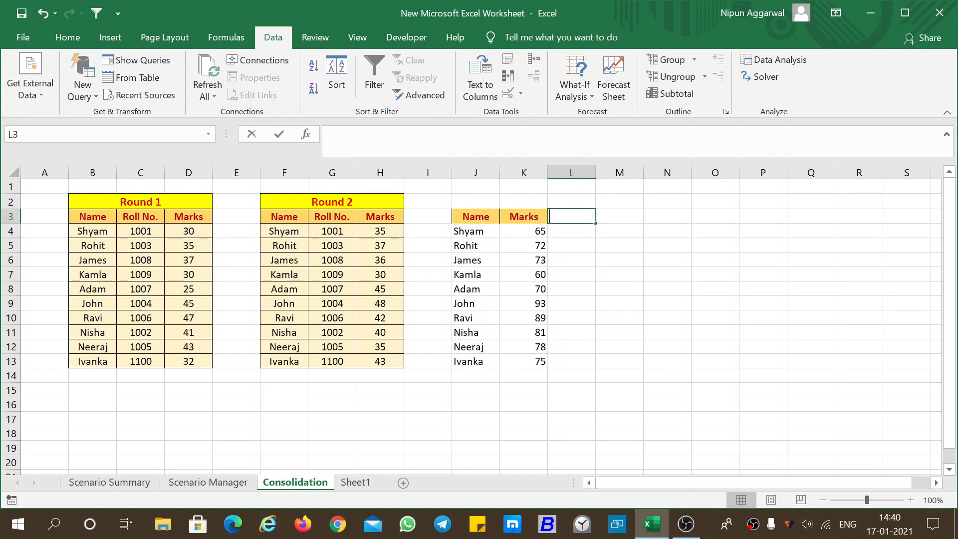
type("oll")
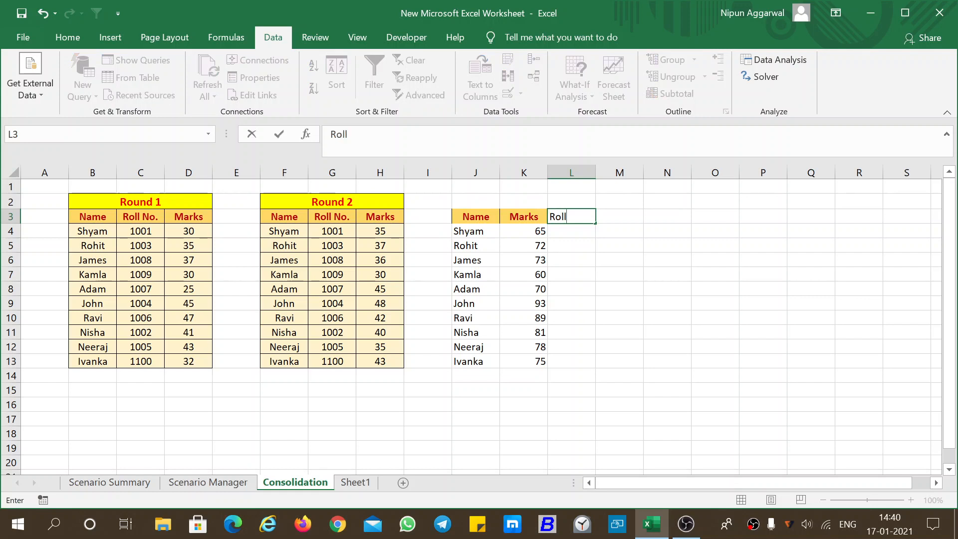
type(" No.")
Start an INDEX formula in L4 with the absolute Round 1 range $B$4:$D$13 as its array
left_click(565, 229)
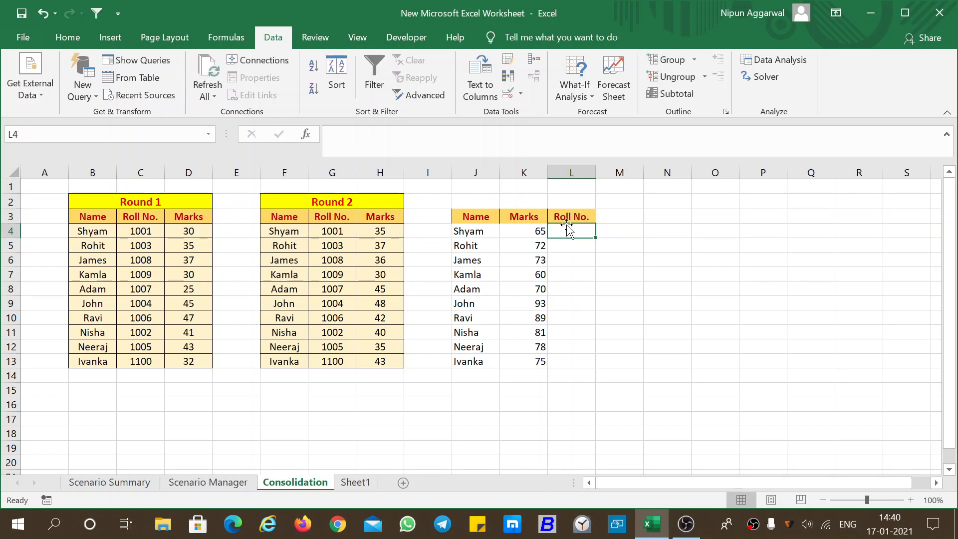
type("=")
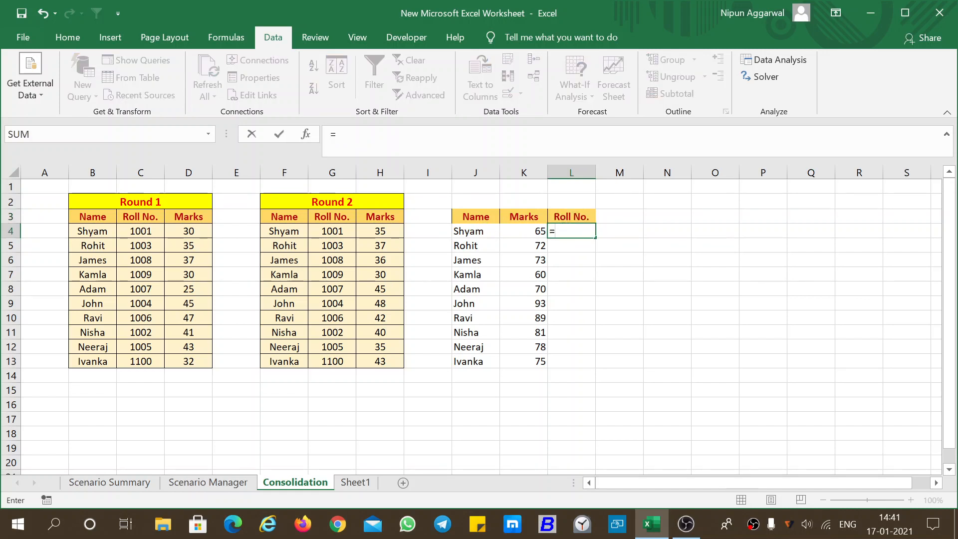
type("Index")
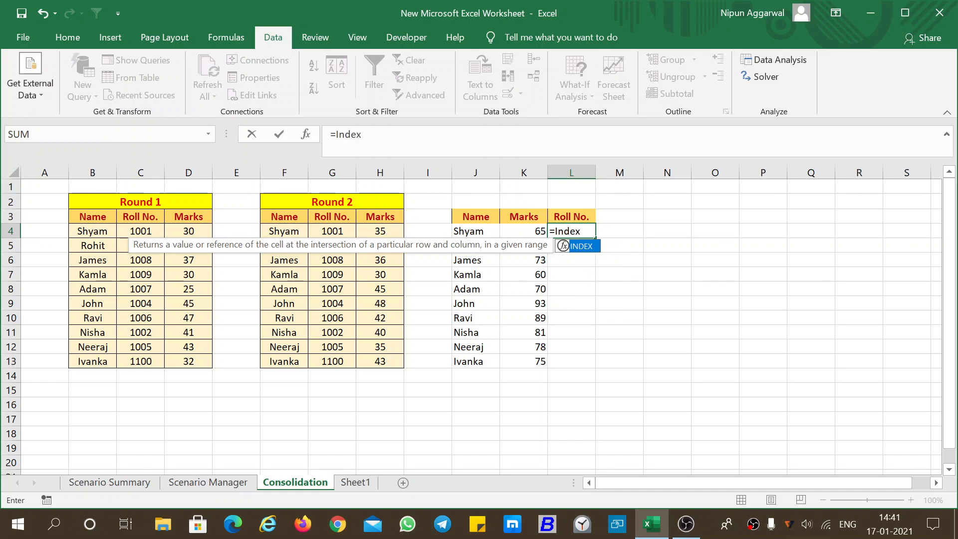
type("(")
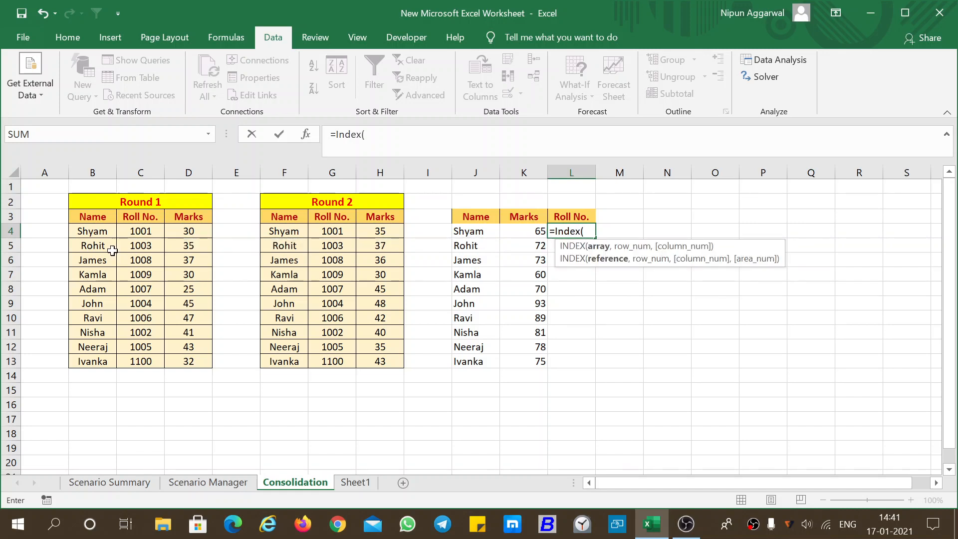
left_click_drag(89, 233, 189, 364)
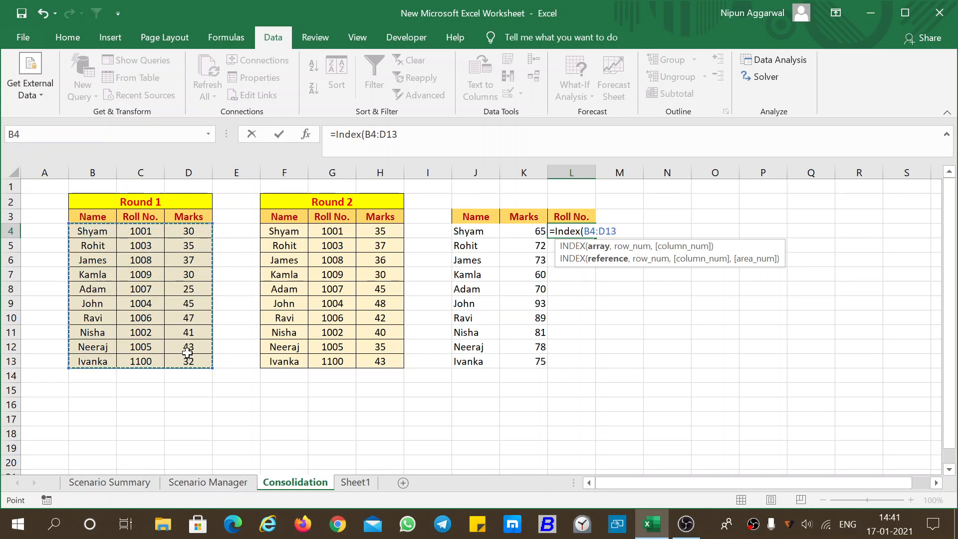
key("F4")
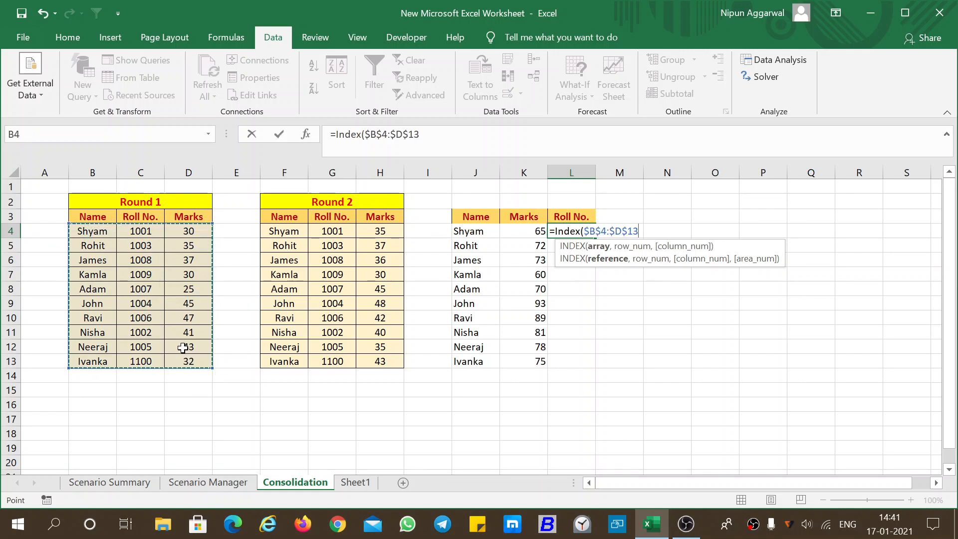
type(",")
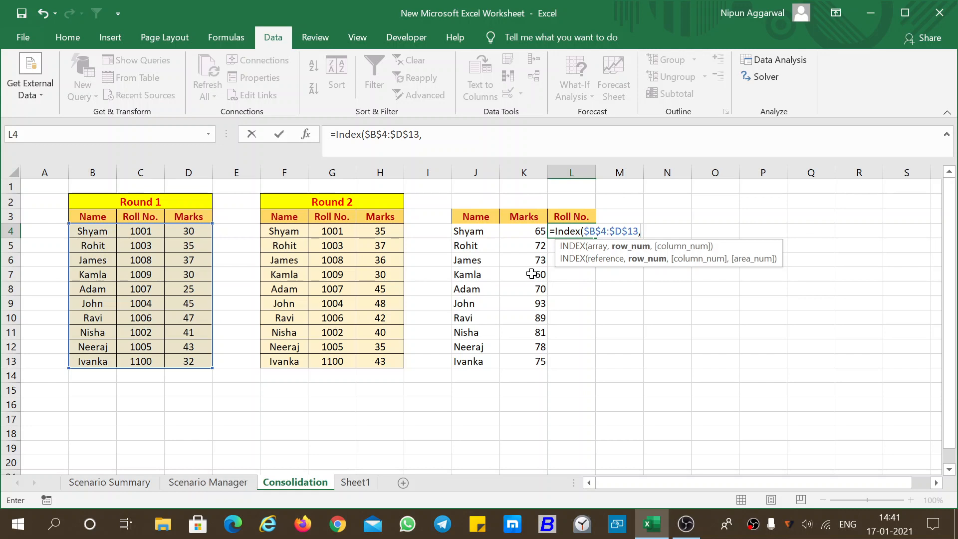
Add MATCH(K4,$K$4:$K$13,0) as the row number argument of the INDEX formula in L4
type("matc")
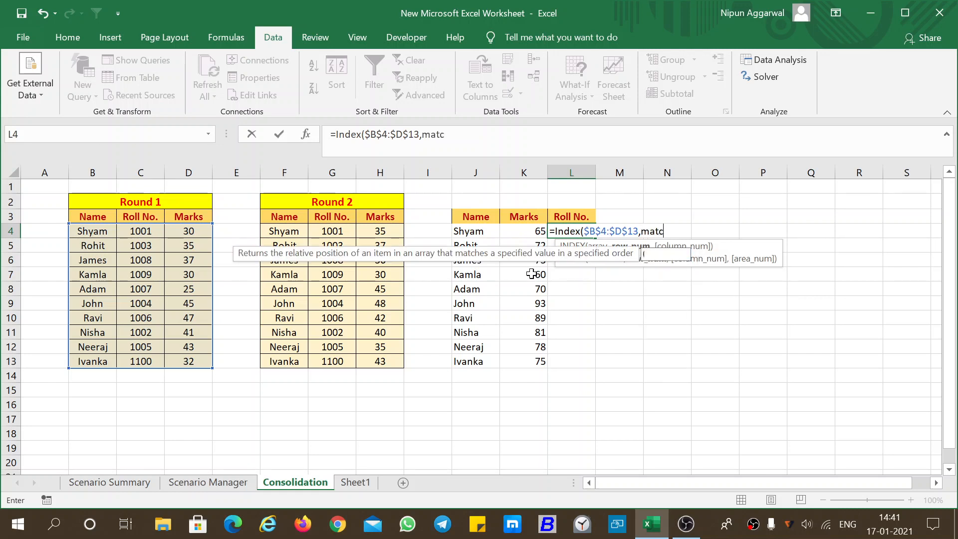
type("h(")
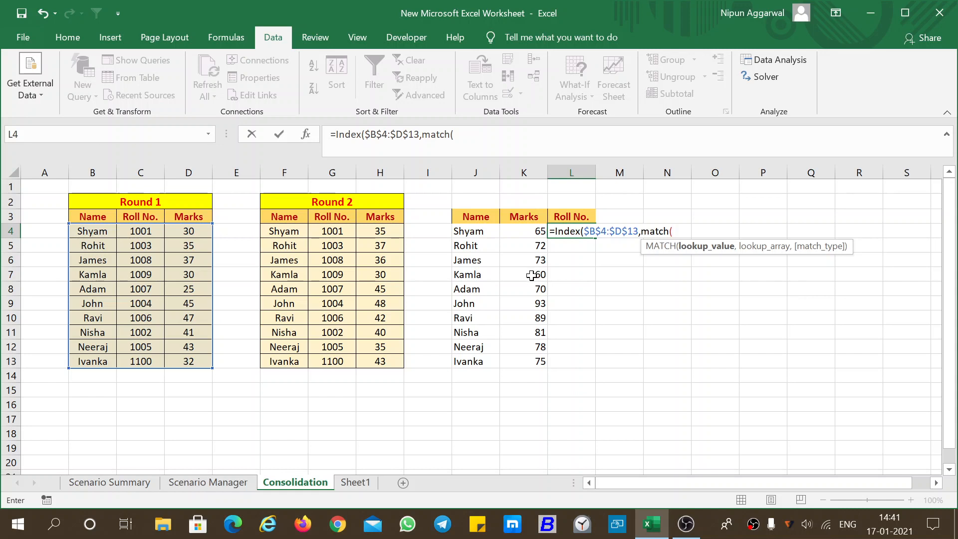
left_click(532, 231)
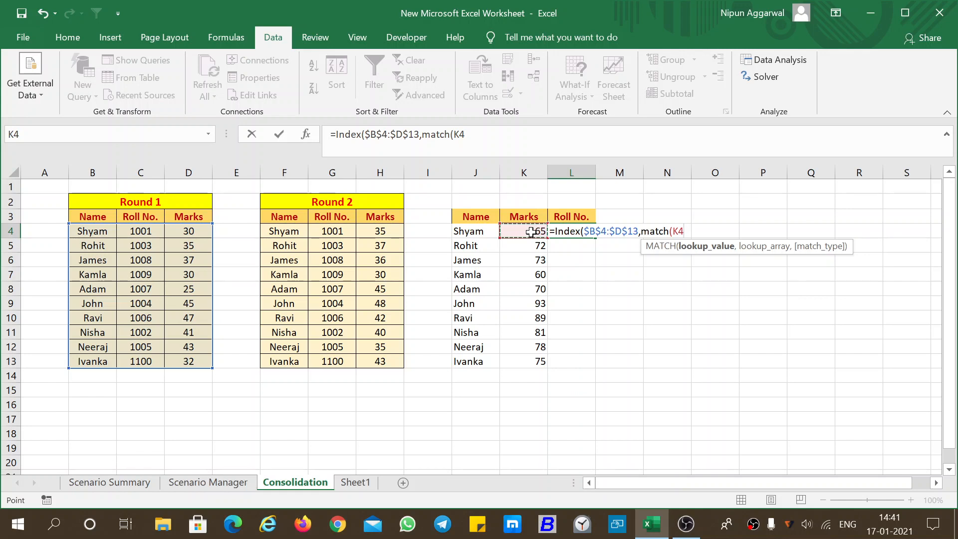
type(",")
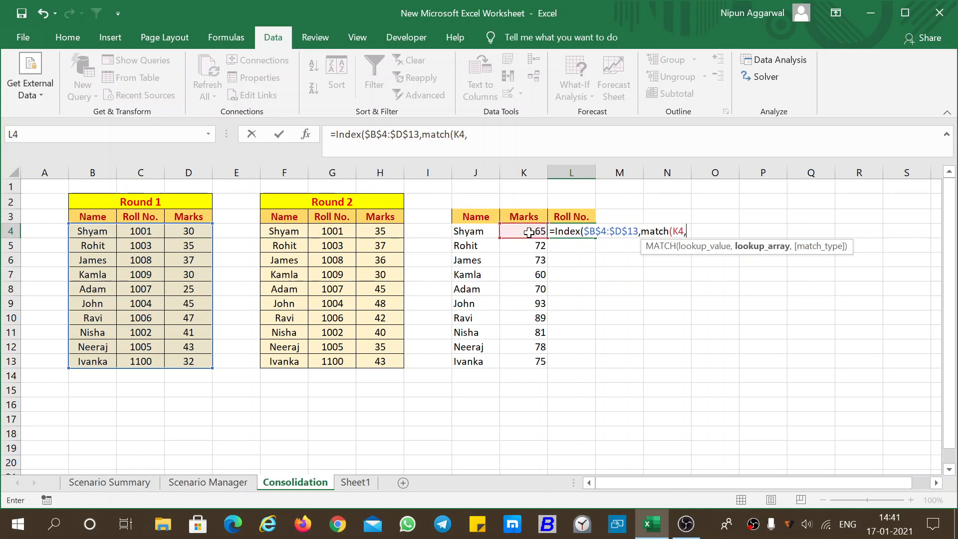
left_click_drag(530, 231, 531, 361)
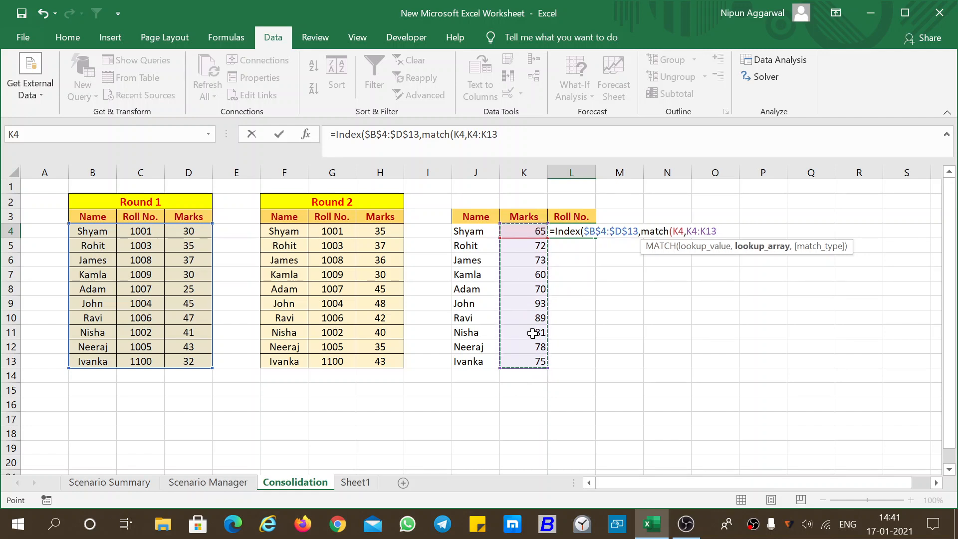
key("F4")
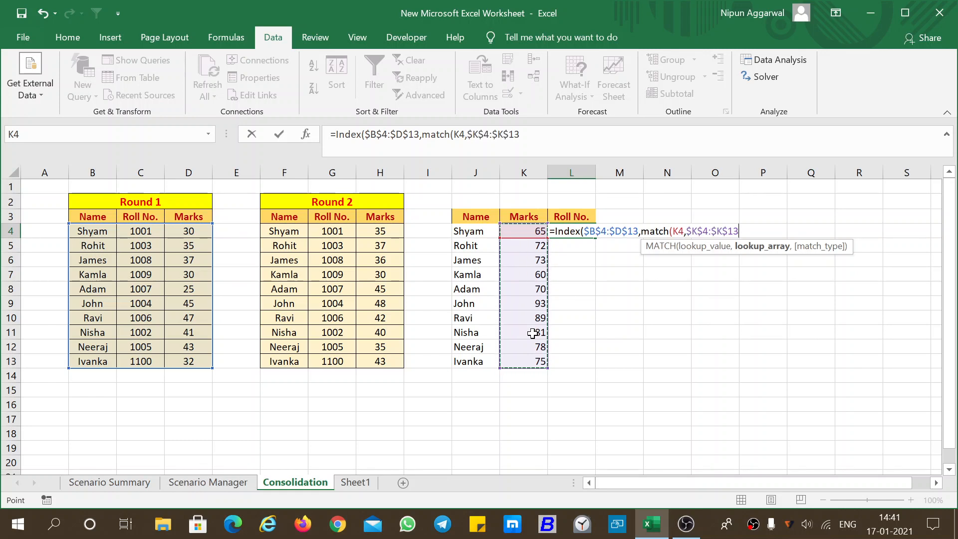
type(",")
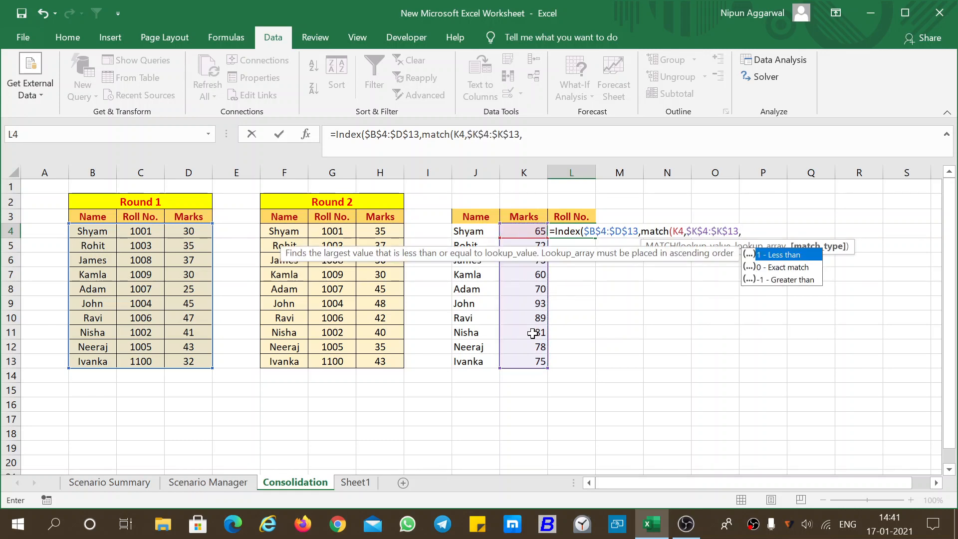
type("0),")
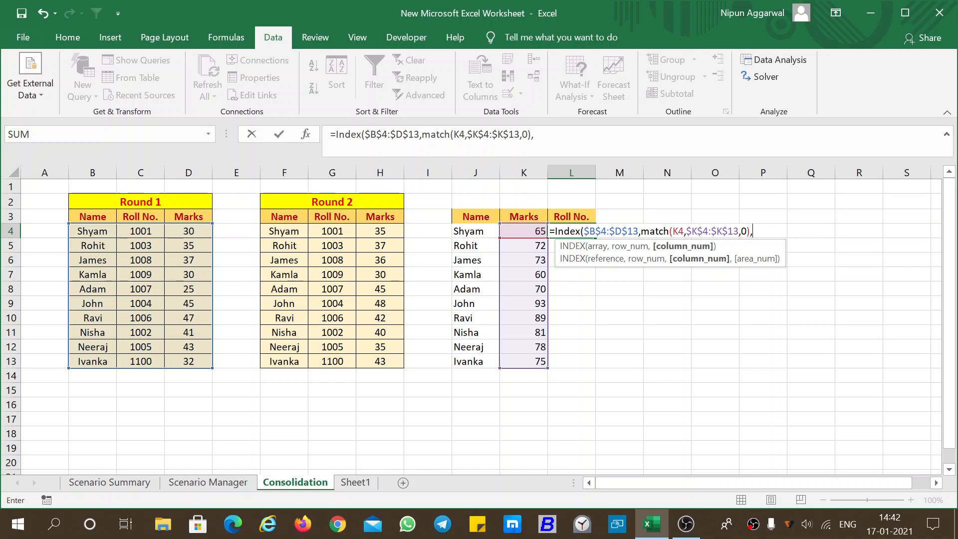
Complete the L4 formula with column number 2 and fill it down to L13
type("2)")
key("Return")
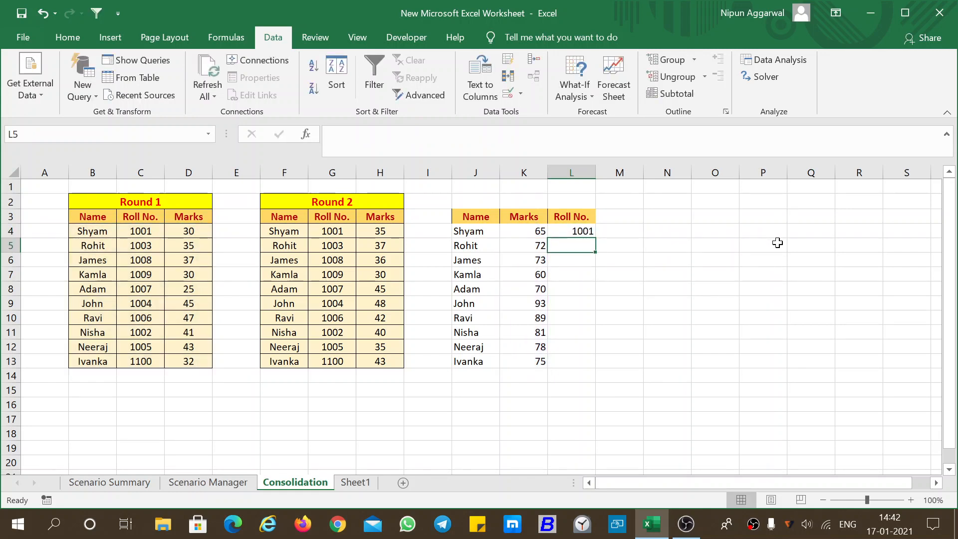
left_click(581, 231)
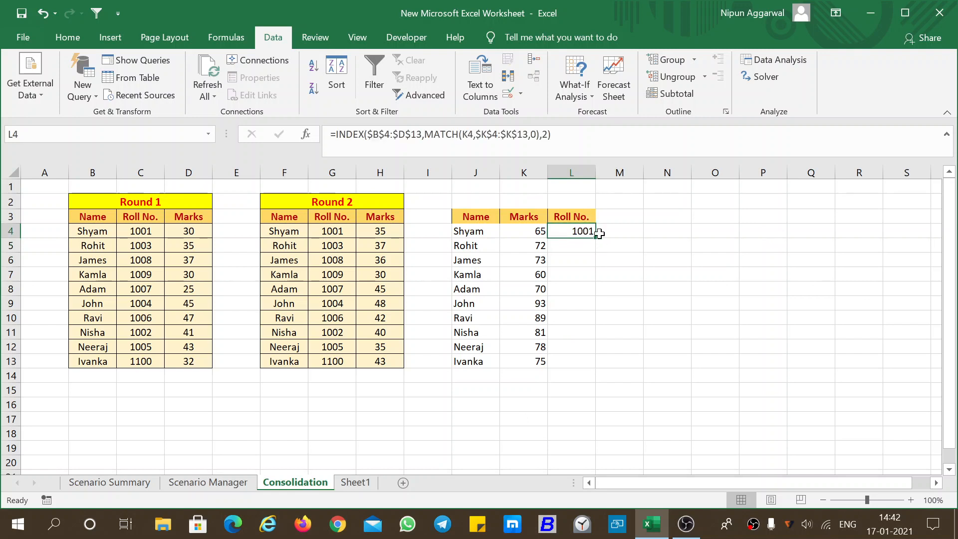
double_click(594, 237)
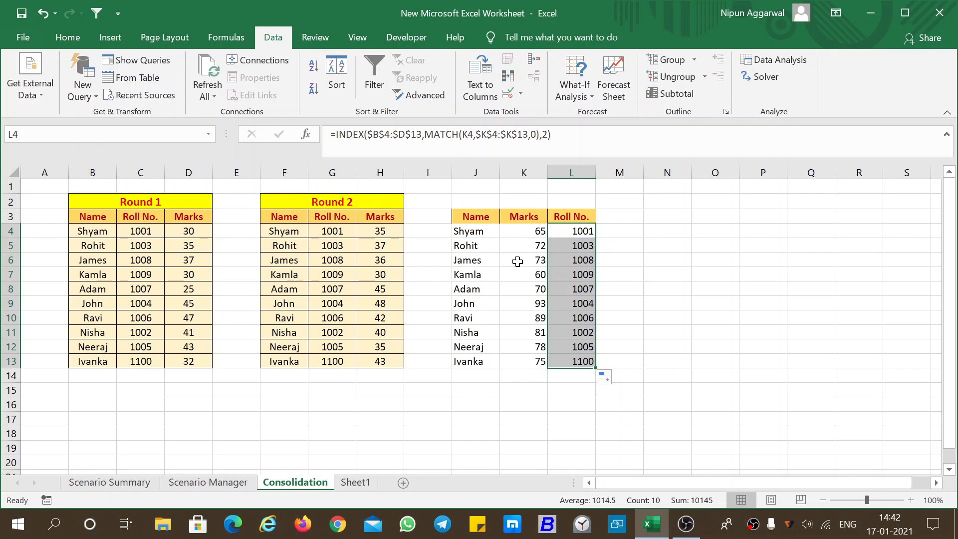
On Sheet1, enter the headers Name in B2 and Marks in C2
left_click(620, 228)
left_click(575, 230)
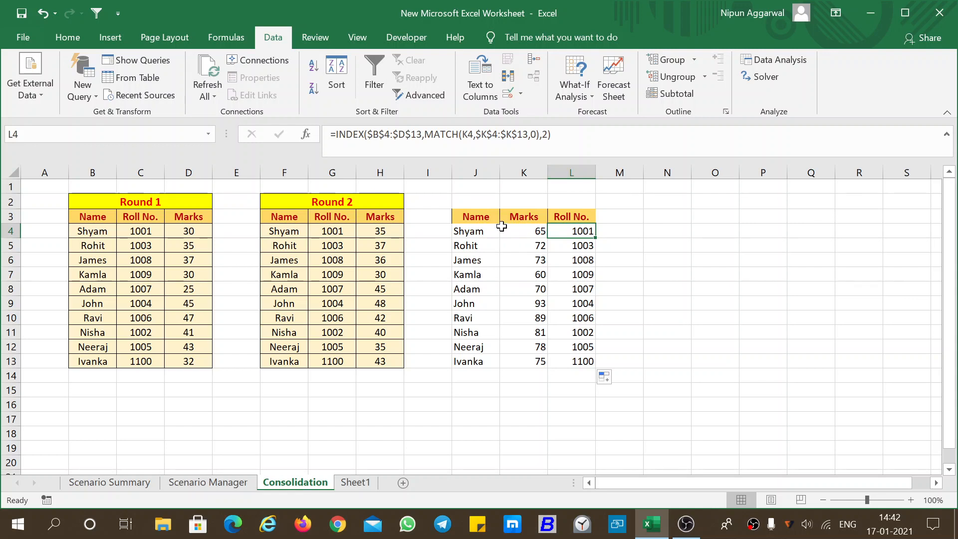
left_click(364, 484)
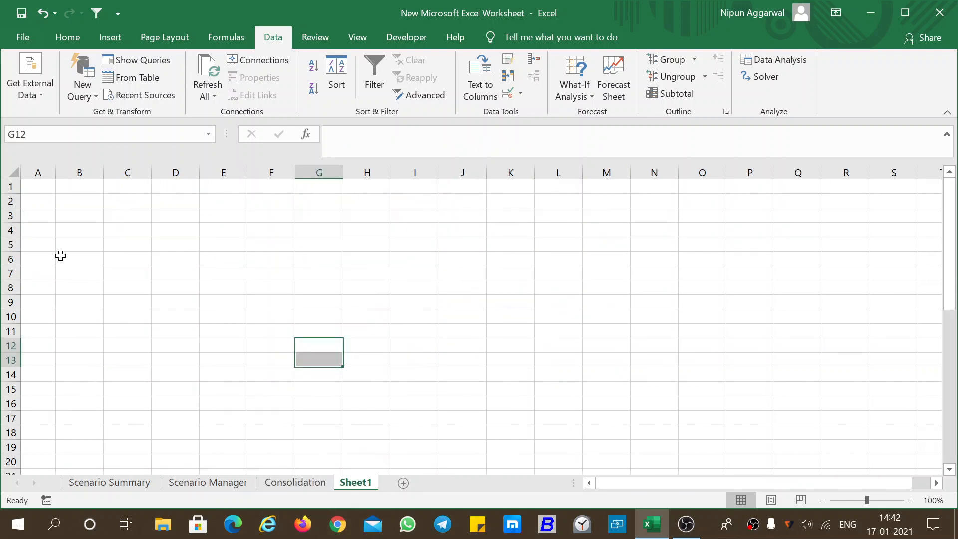
left_click(84, 202)
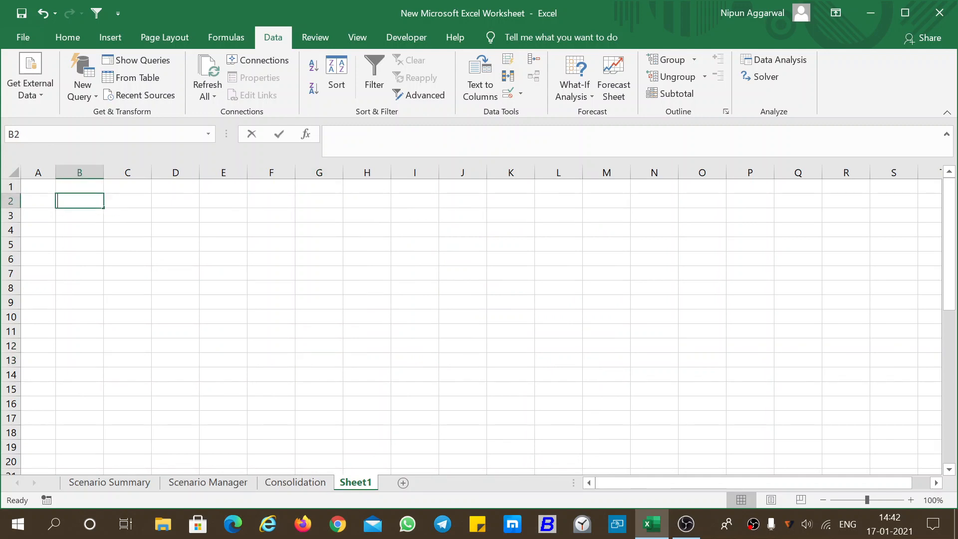
type("Name")
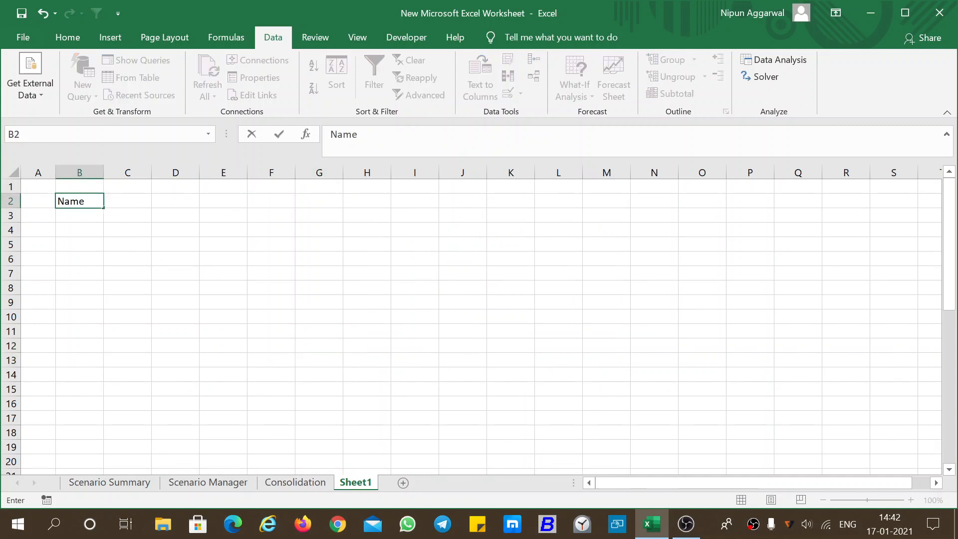
key("Tab")
type("Marks")
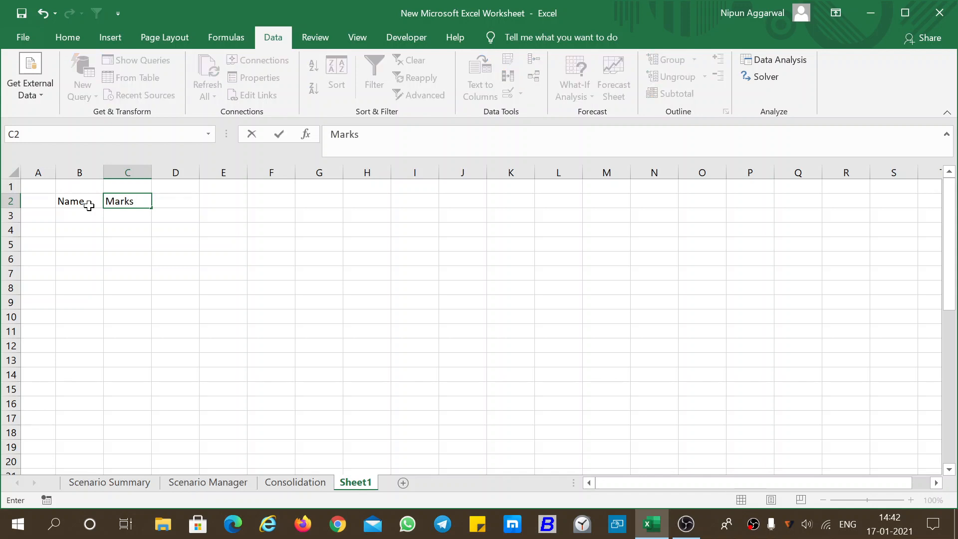
key("Tab")
Consolidate Consolidation!$B$3:$D$13 and $F$3:$H$13 at B2:C2 with Sum, top row and left column labels, and links to source data
left_click(90, 207)
key("shift+Right")
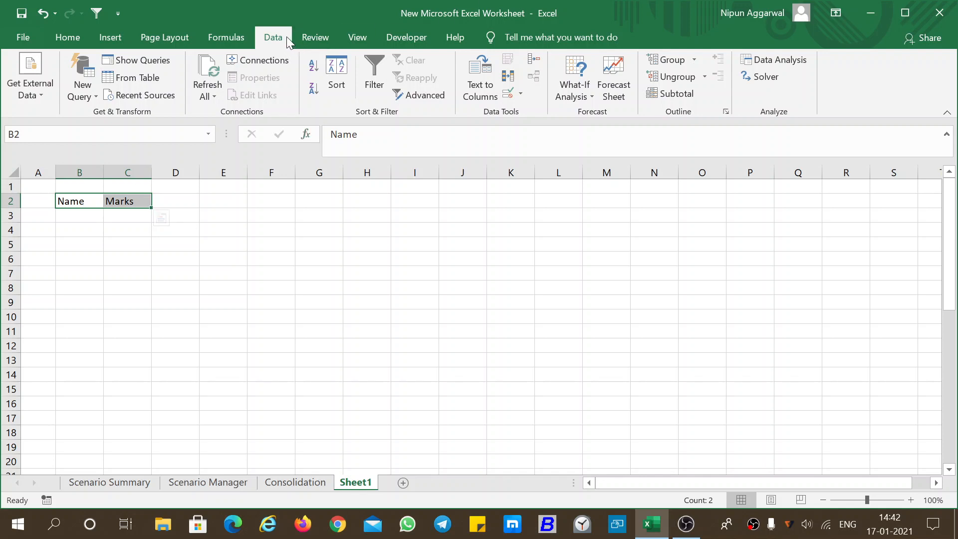
left_click(532, 60)
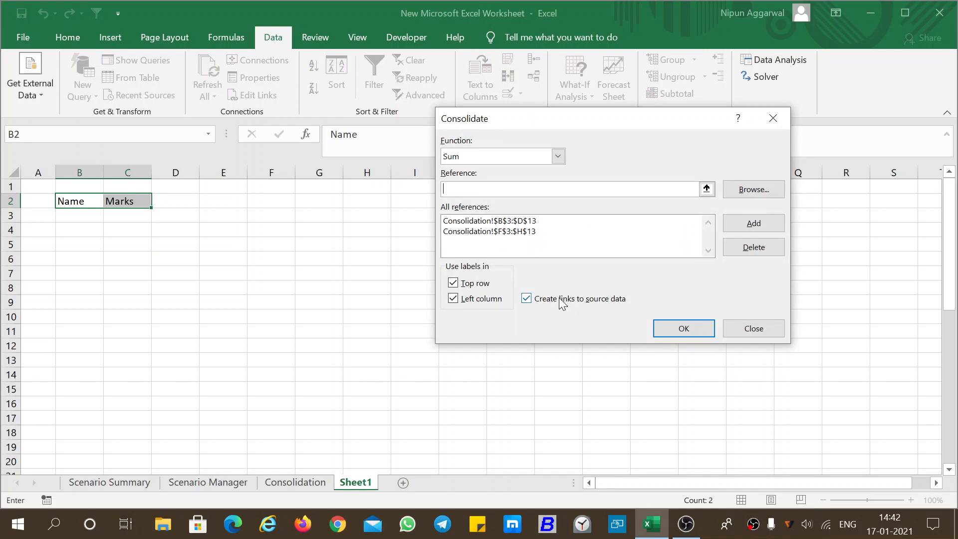
left_click(688, 328)
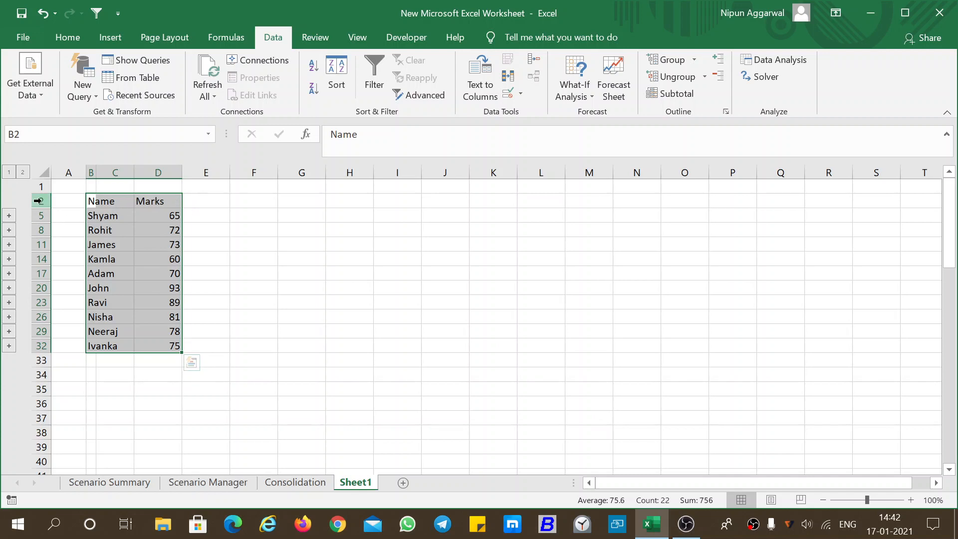
left_click(200, 206)
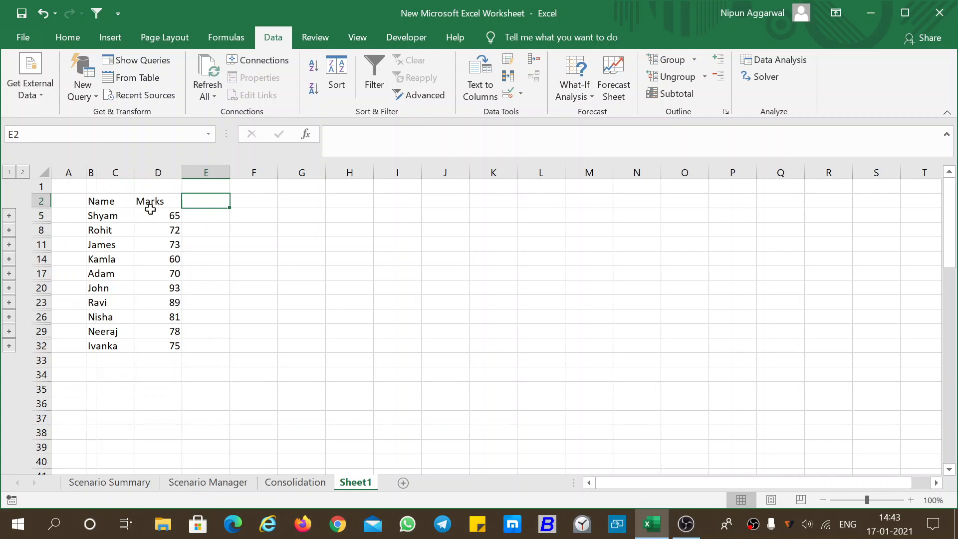
Autofit column B to its names and delete the blank column C between Name and Marks
double_click(96, 170)
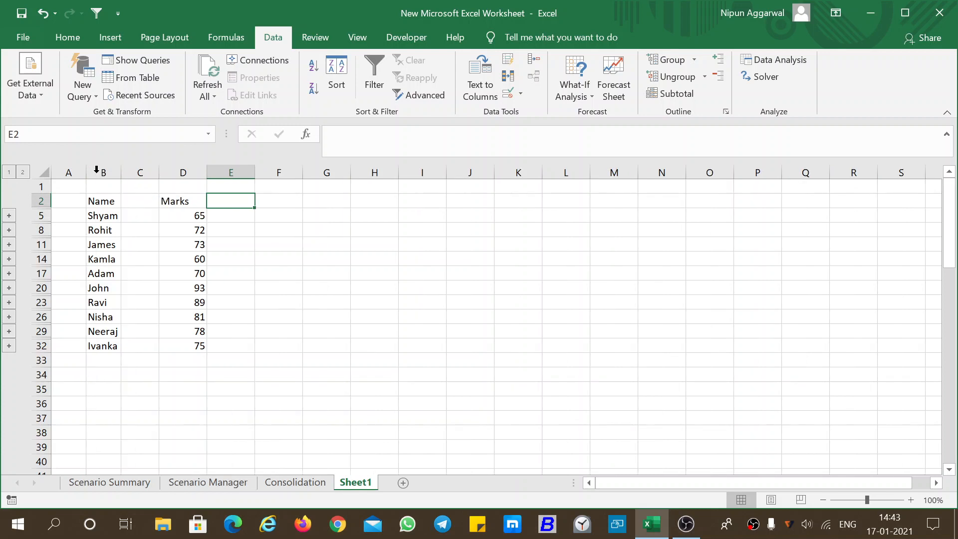
left_click(143, 171)
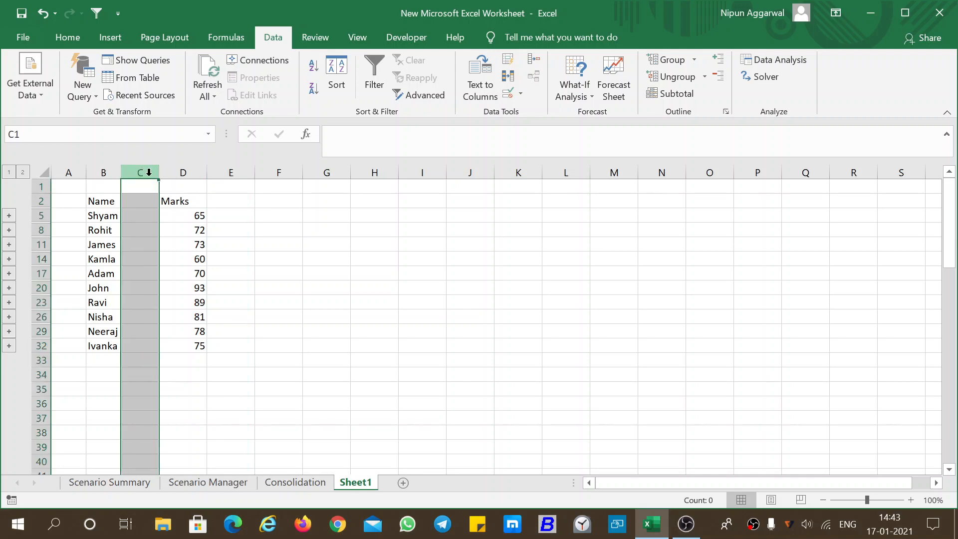
key("ctrl+minus")
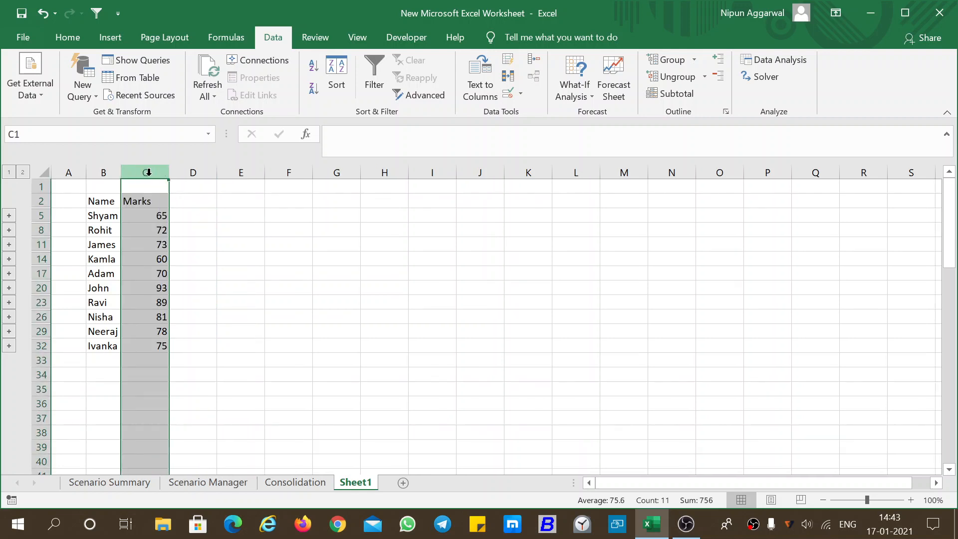
left_click(207, 245)
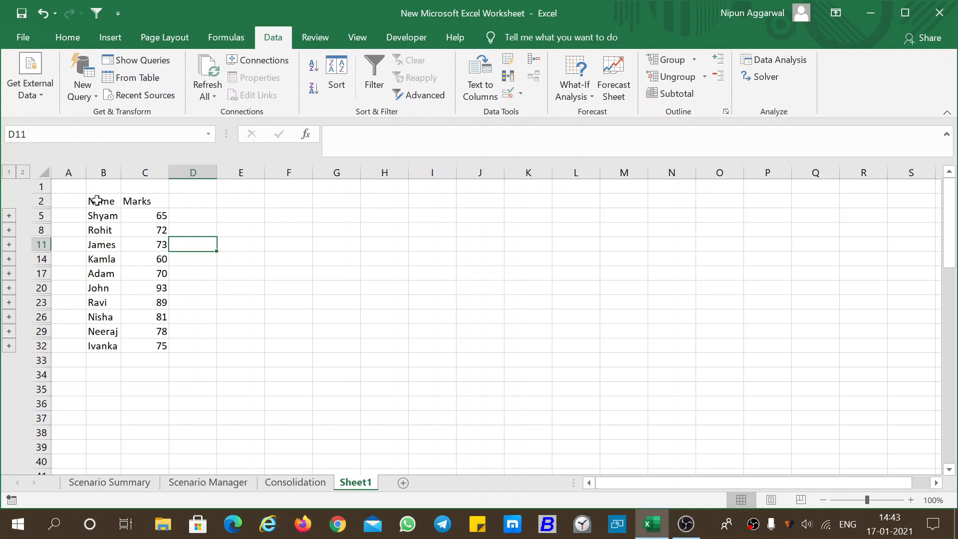
Copy only the visible cells of the consolidated table B2:C32 and paste them at B34
left_click_drag(97, 200, 160, 341)
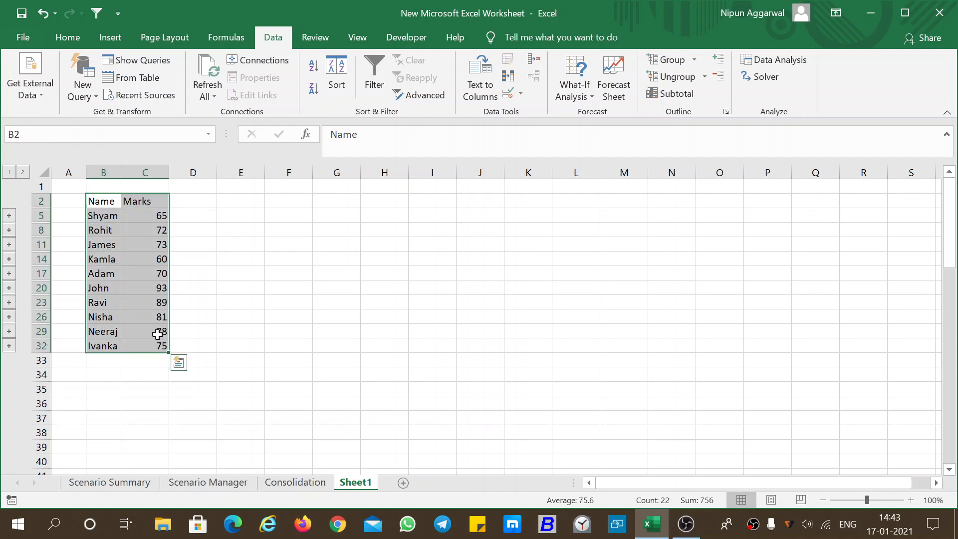
key("alt+;")
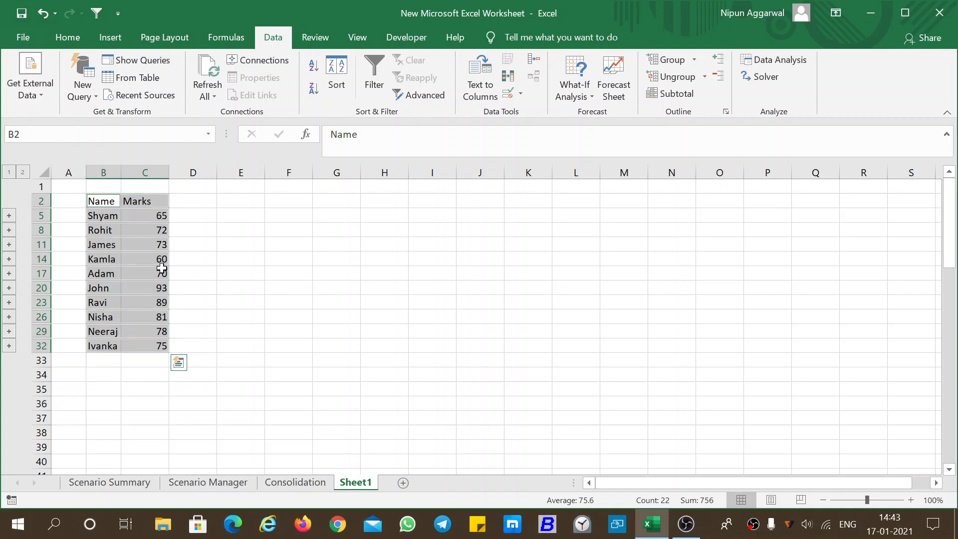
key("ctrl+c")
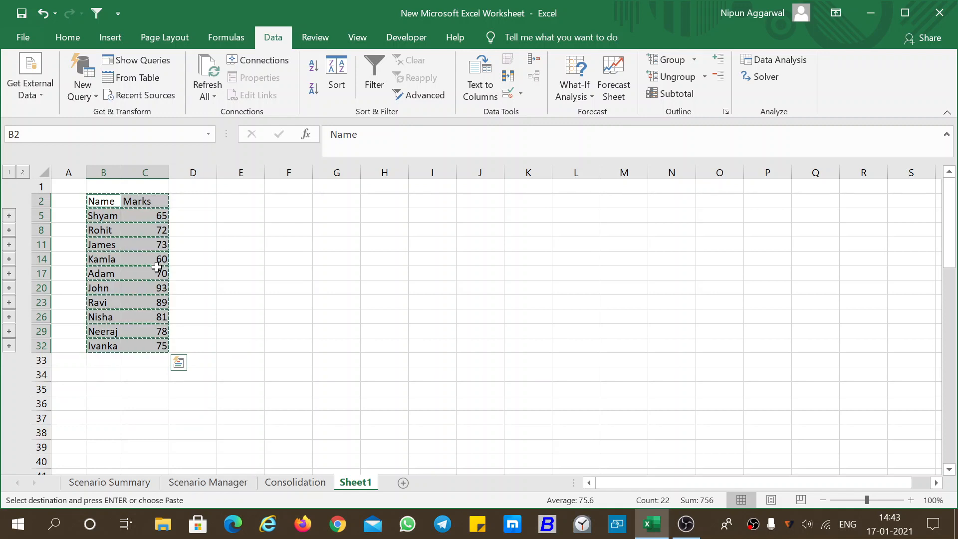
scroll(117, 321, "down", 1)
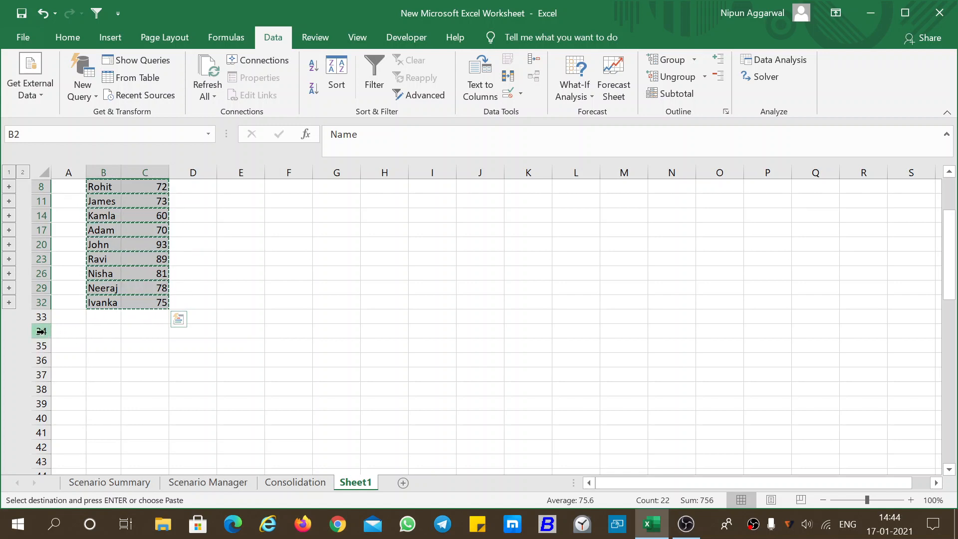
left_click(97, 335)
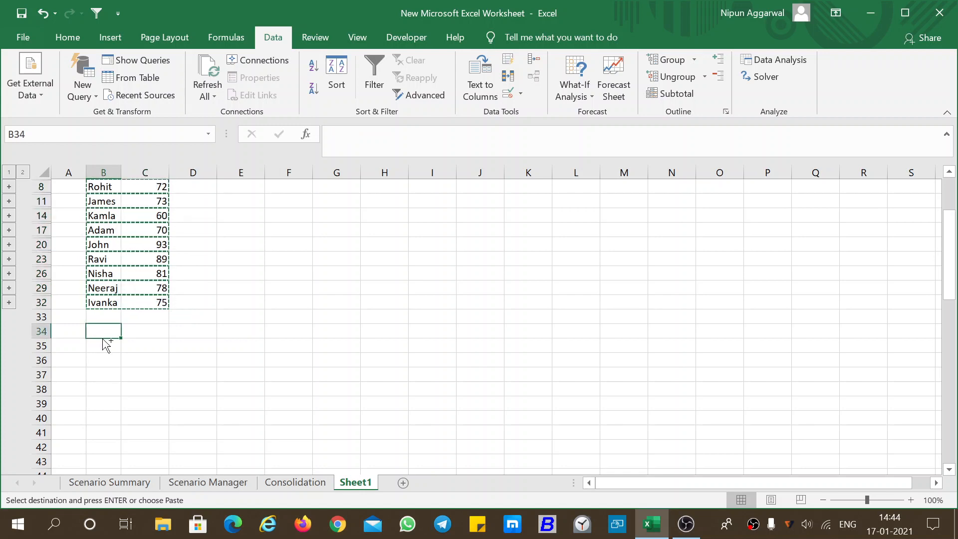
key("ctrl+v")
scroll(176, 348, "down", 2)
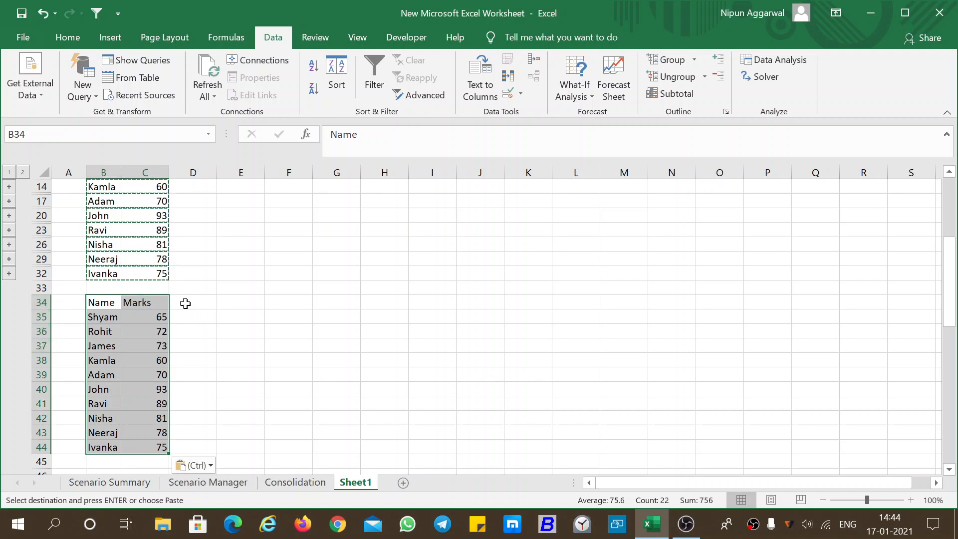
Clear the contents of the original grouped table in B2:C32
scroll(183, 303, "up", 4)
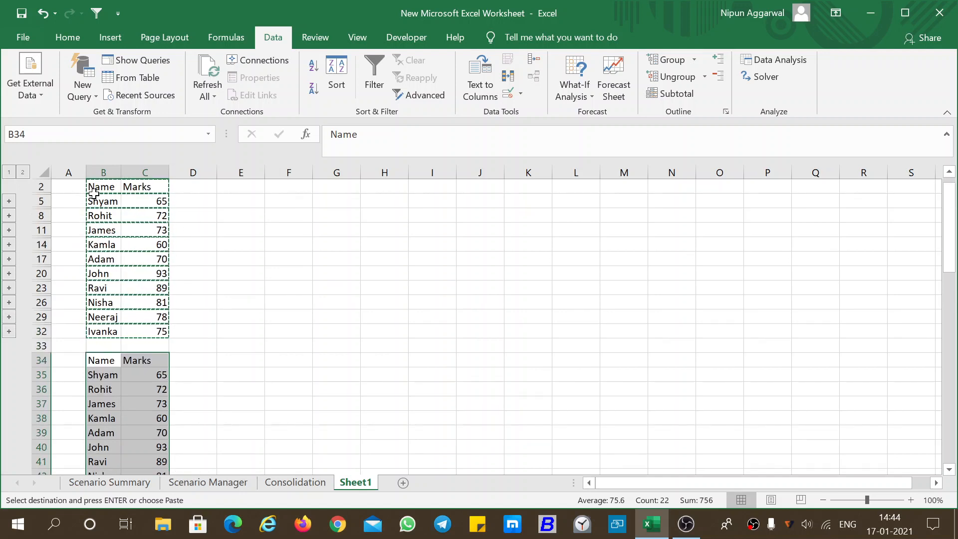
left_click_drag(96, 186, 154, 330)
key("Delete")
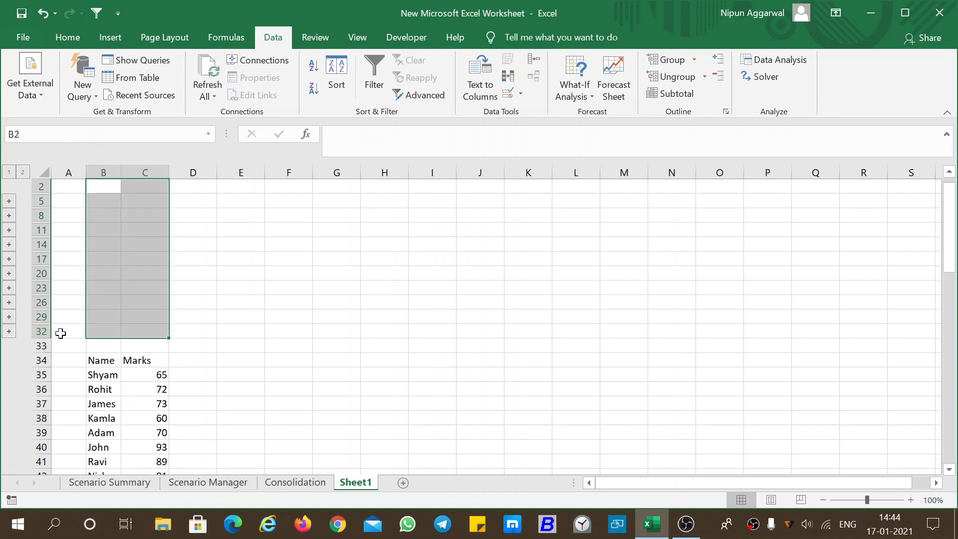
Delete the emptied rows 1 through 32 together with their outline groups
left_click(37, 331)
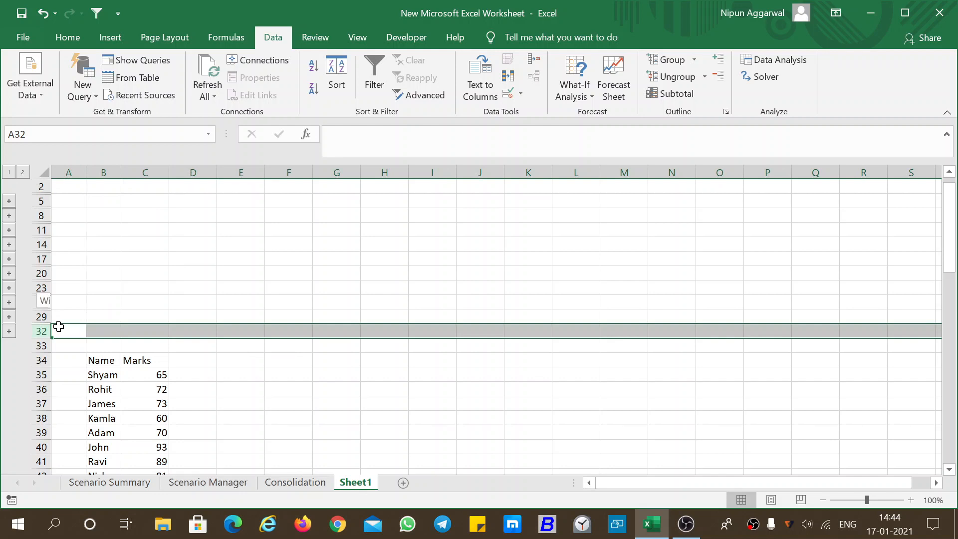
key("shift+Up")
key("shift+Up")
key("shift+Up")
key("shift+Up")
key("shift+Up")
key("shift+Up")
key("shift+Up")
key("shift+Up")
key("shift+Up")
key("shift+Up")
key("shift+Up")
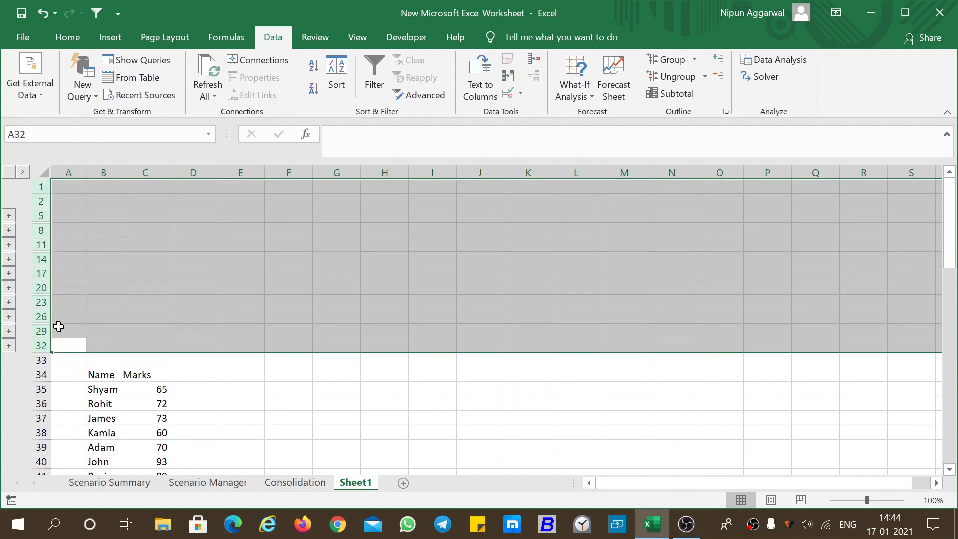
key("ctrl+minus")
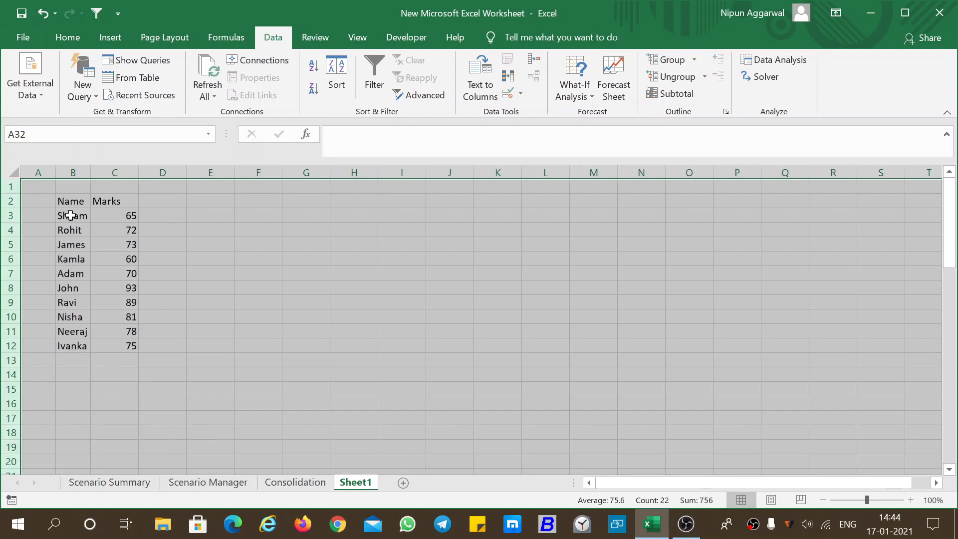
left_click(196, 240)
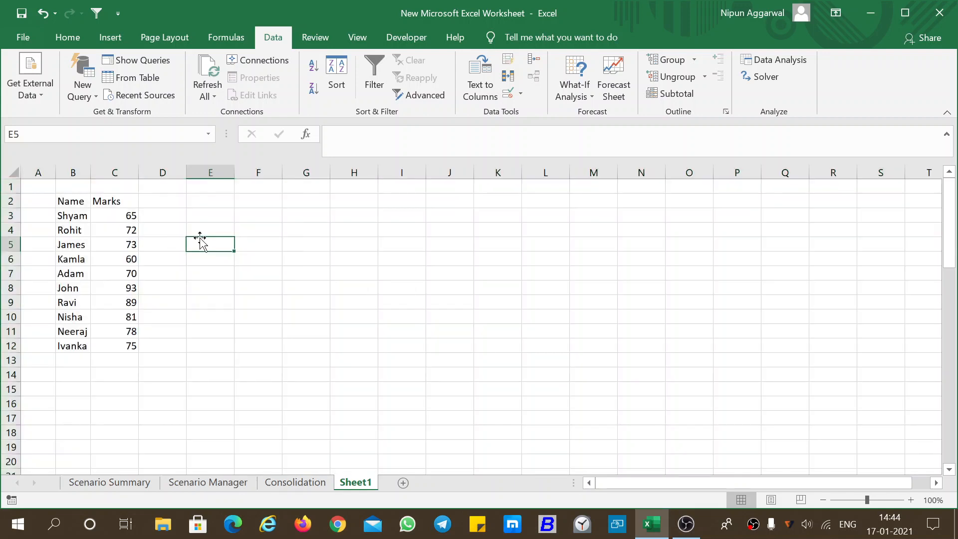
Enter the header Roll No. in D2 beside the Marks column
left_click(170, 205)
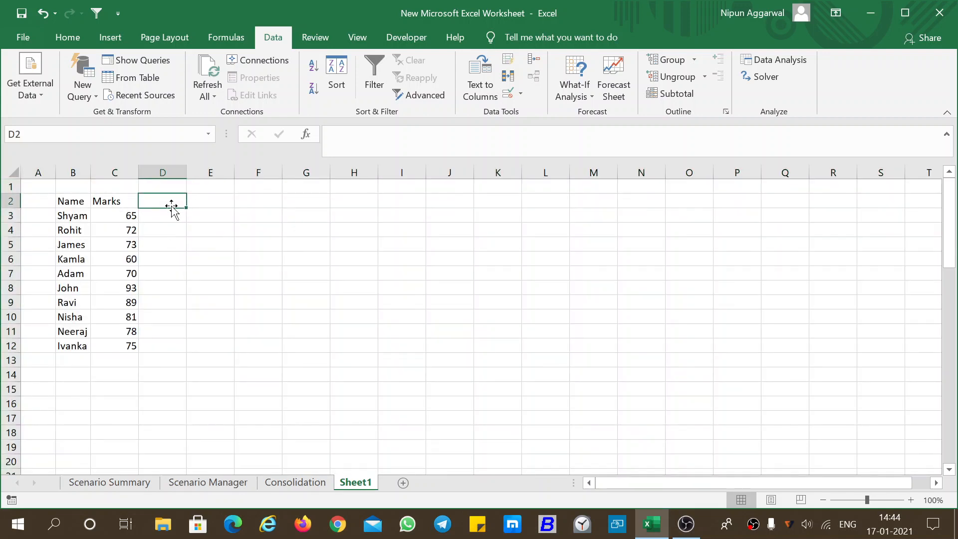
type("Roll")
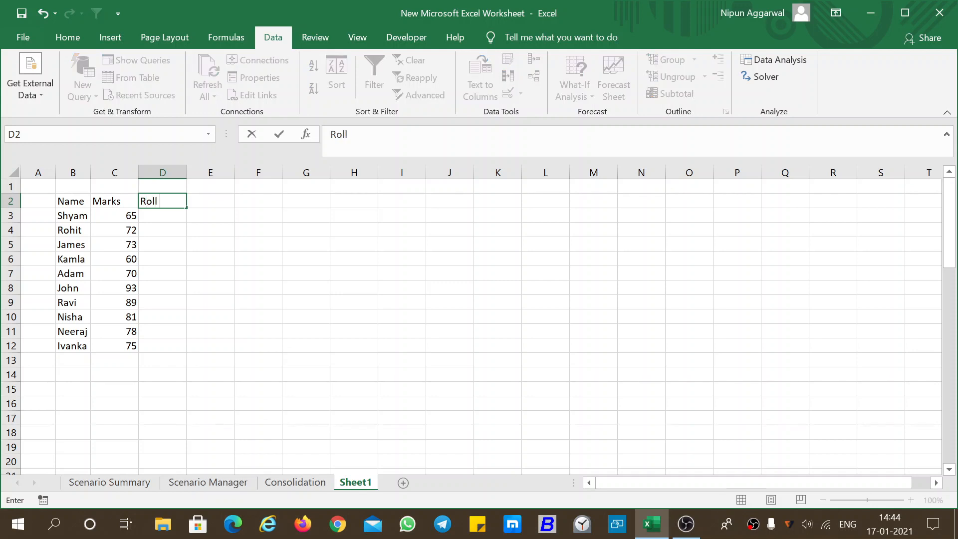
type(" No.")
key("Return")
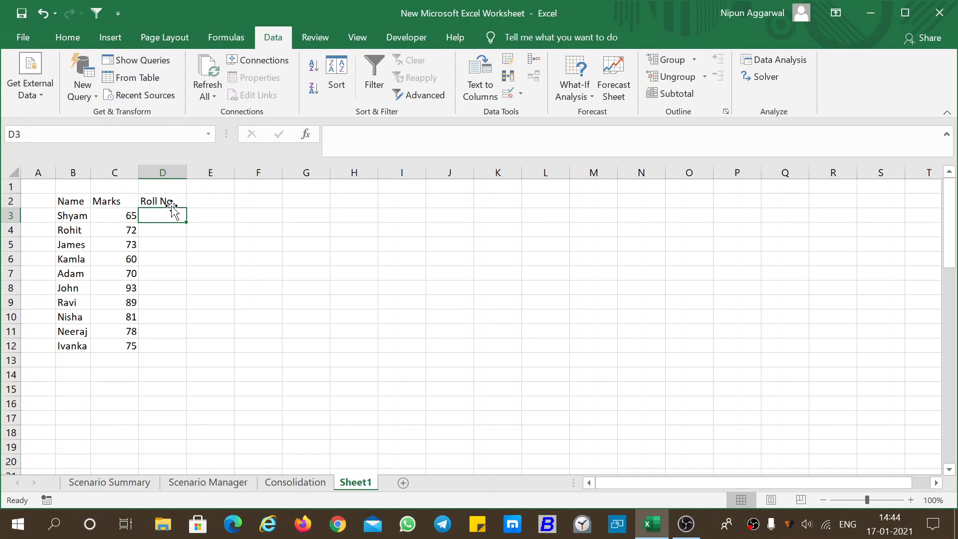
Begin an INDEX formula in D3 using the Round 1 data on the Consolidation sheet as an absolute array, Consolidation!$B$4:$D$13
type("=")
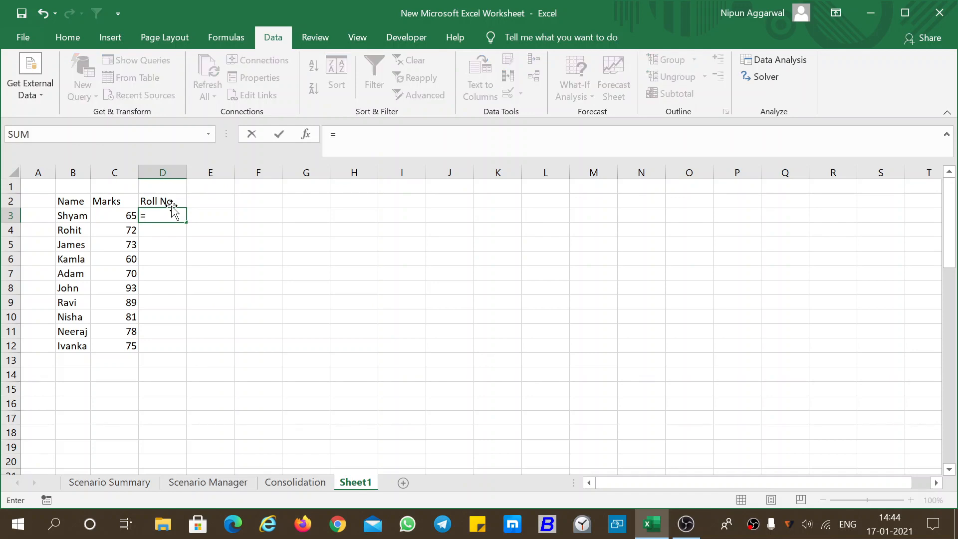
type("Index")
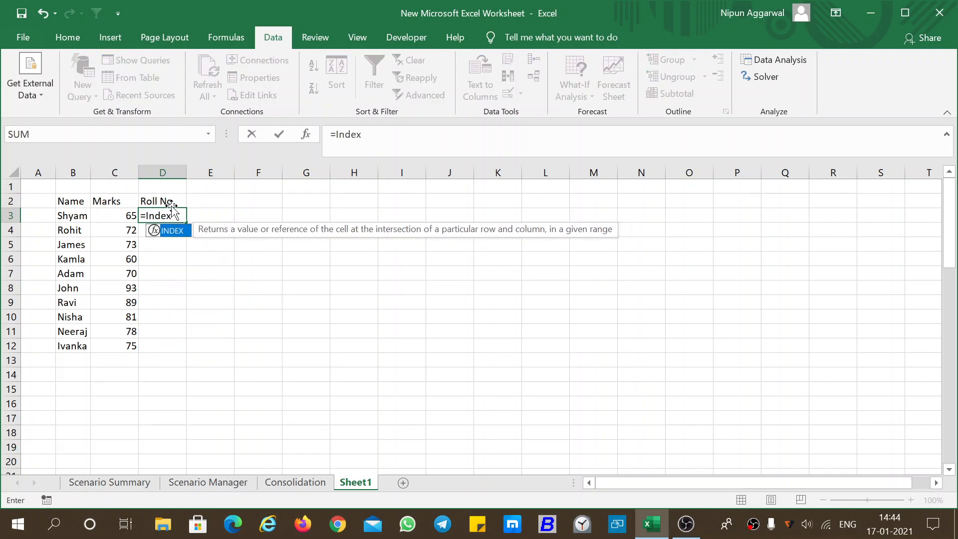
type("(")
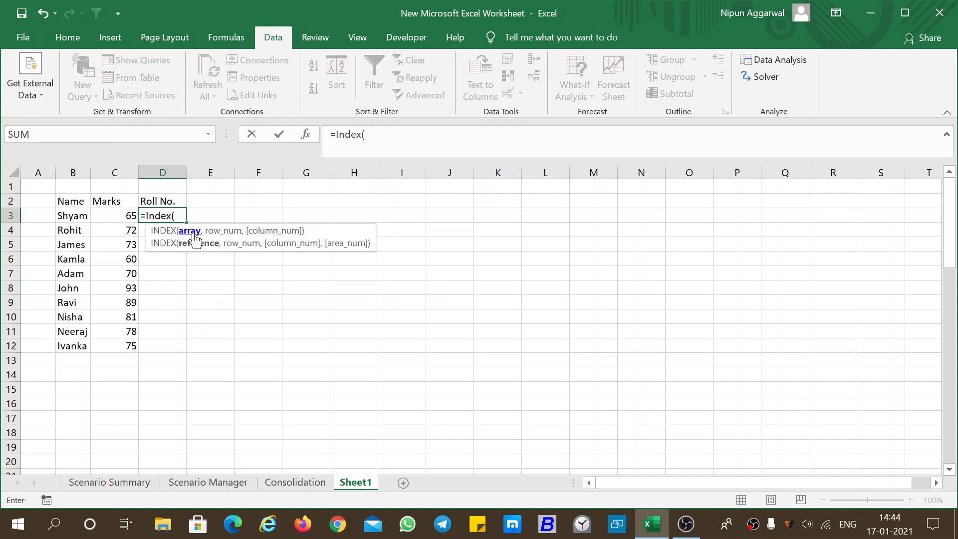
left_click(293, 482)
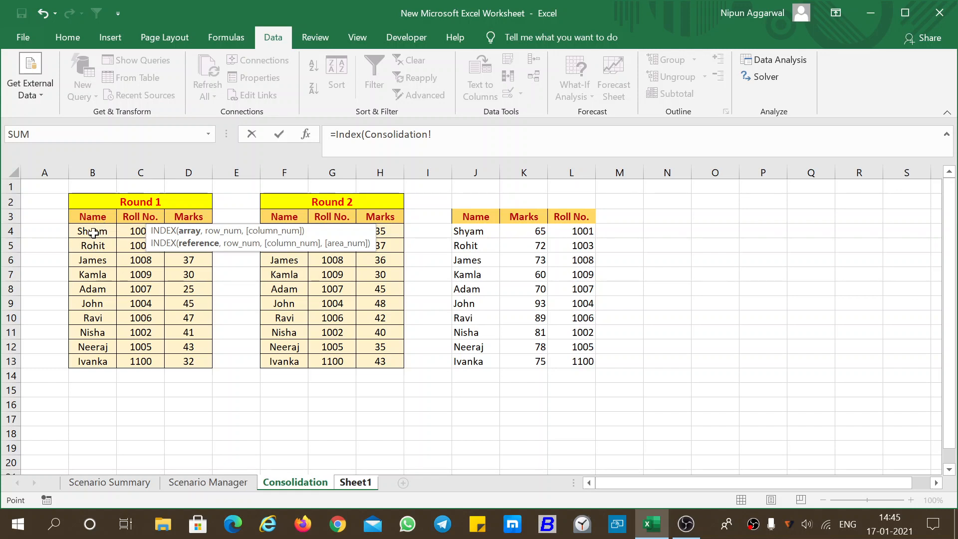
left_click_drag(92, 233, 177, 360)
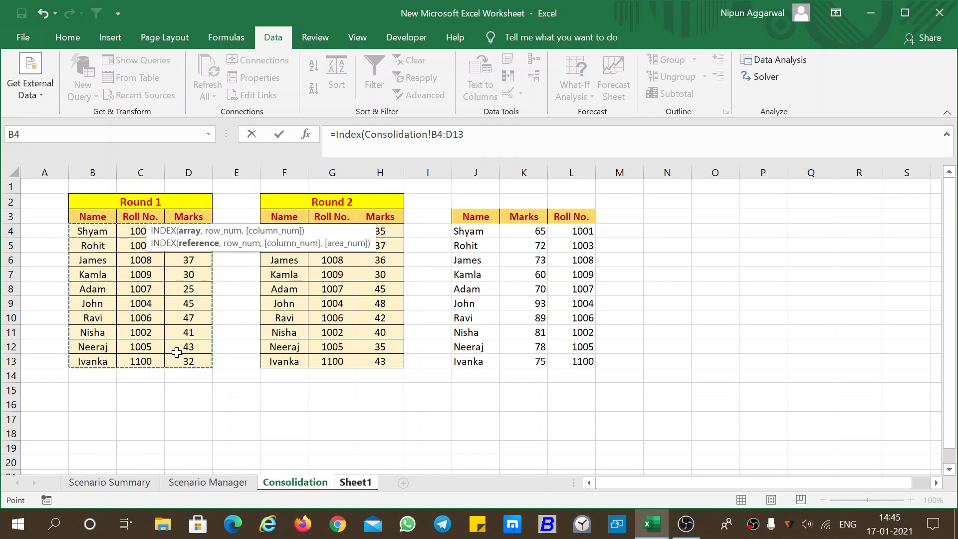
key("Return")
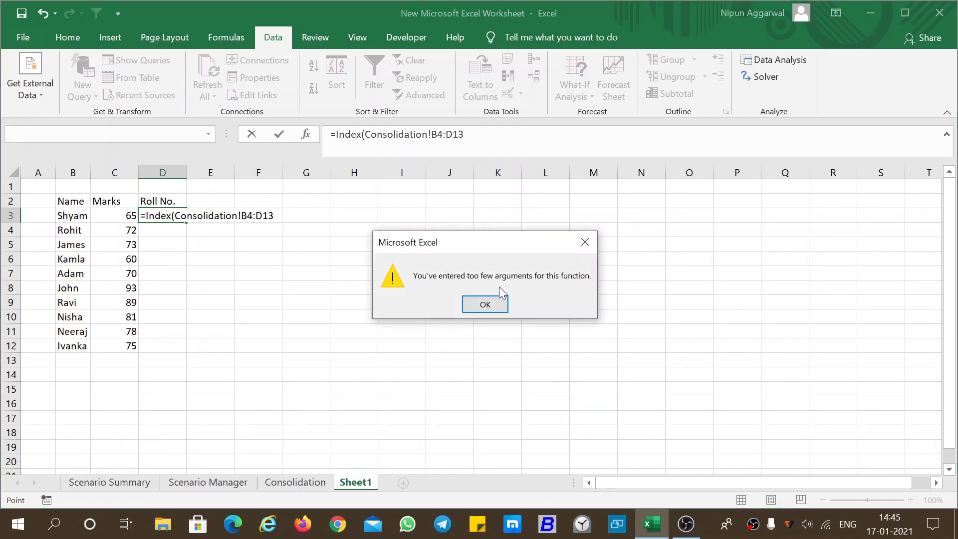
left_click(498, 303)
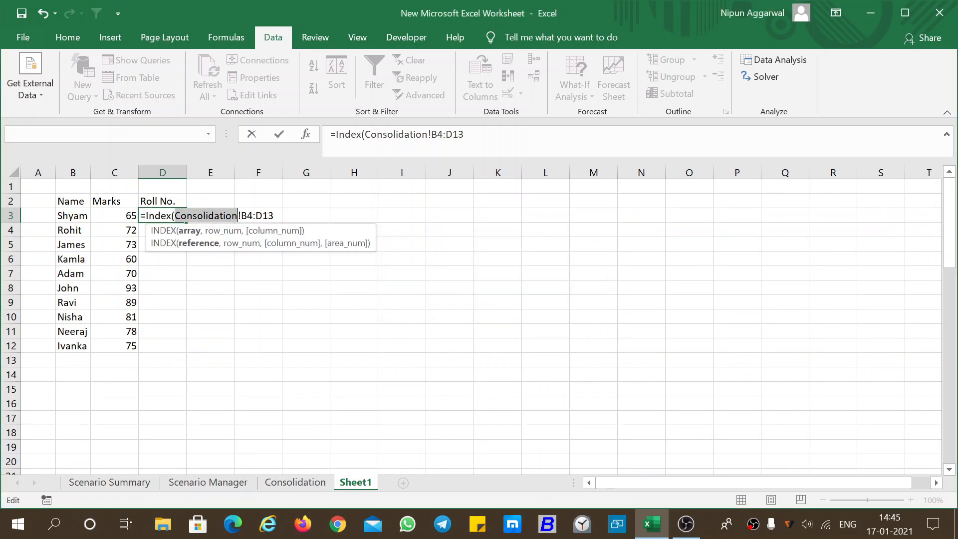
left_click_drag(174, 216, 274, 216)
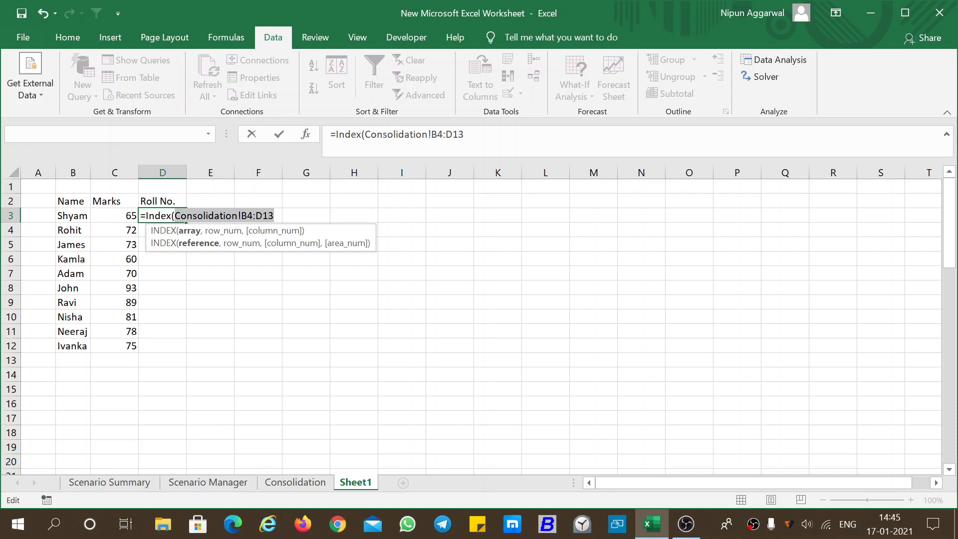
key("F4")
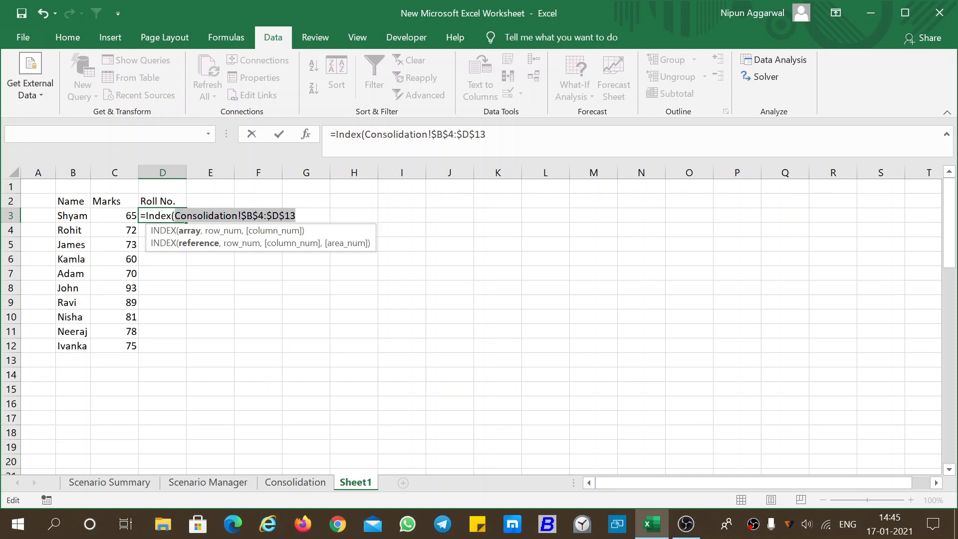
left_click(267, 215)
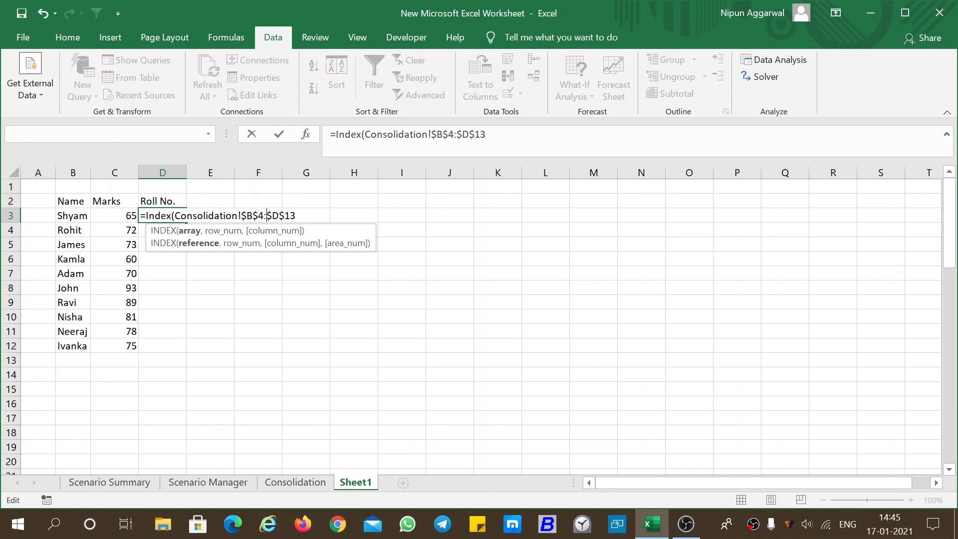
Add a MATCH function as the row argument, looking up Sheet1!C3 in the absolute range Sheet1!$C$3:$C$12 with exact match 0
type(",")
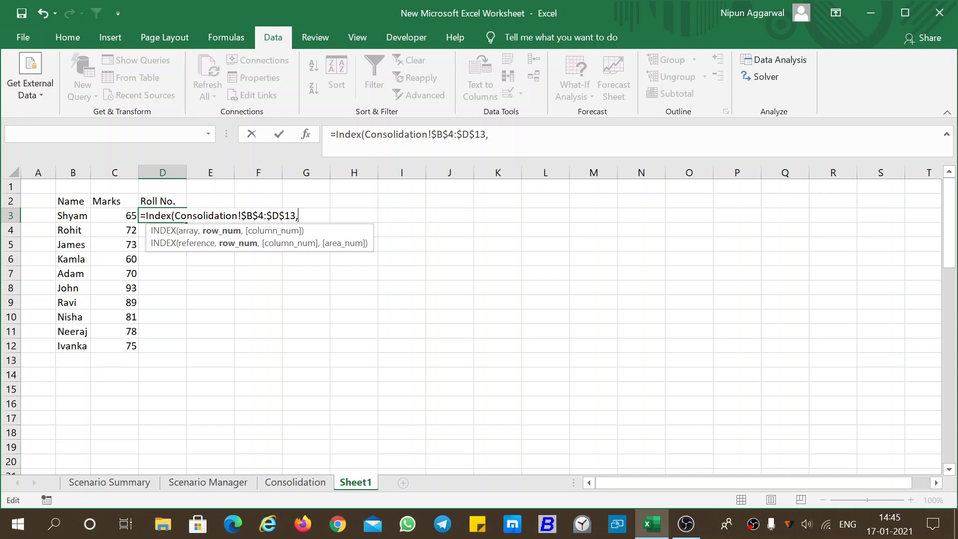
type("match")
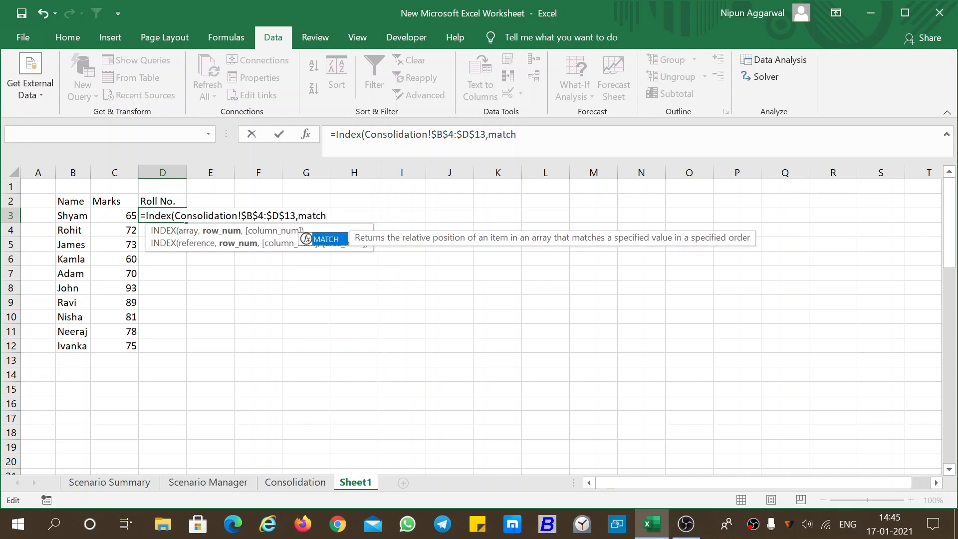
type("(")
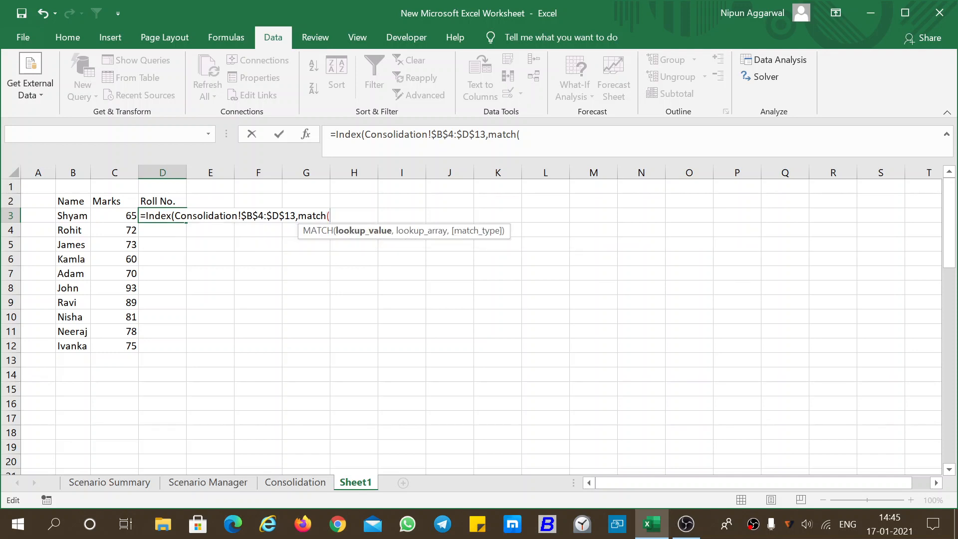
left_click(130, 215)
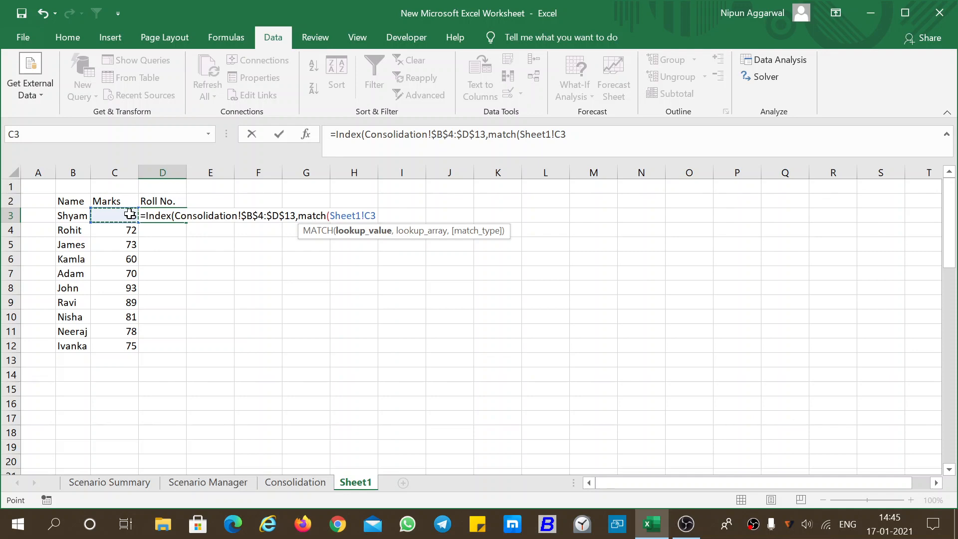
type(",")
left_click_drag(124, 214, 112, 340)
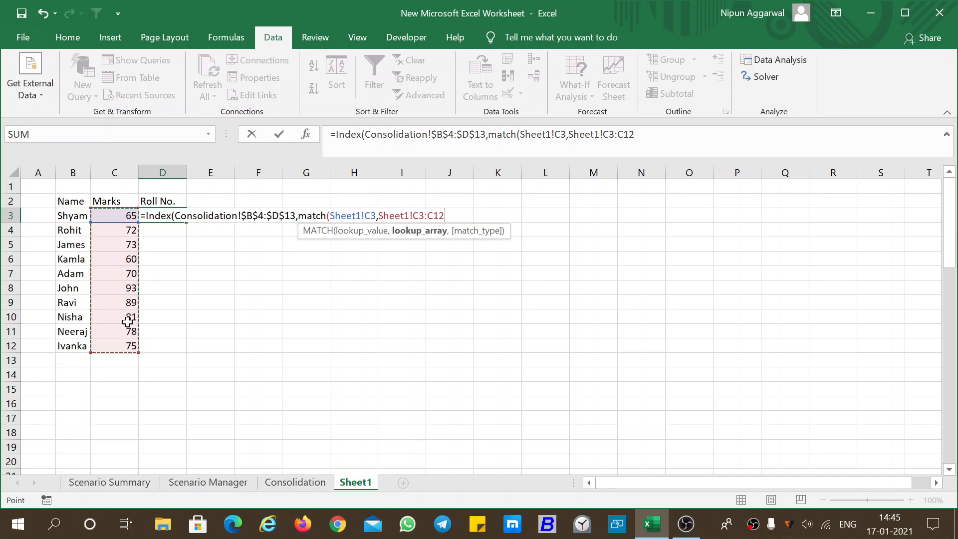
key("F4")
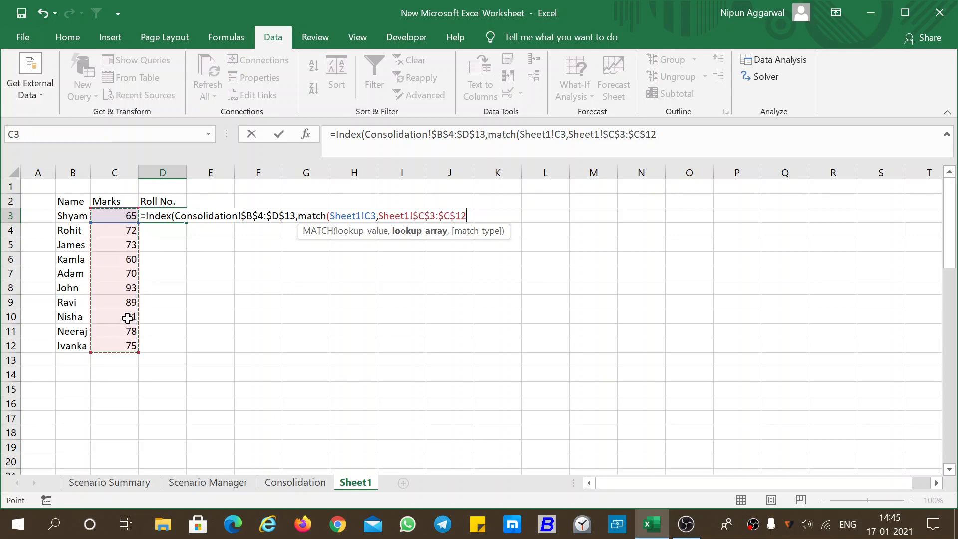
type(",")
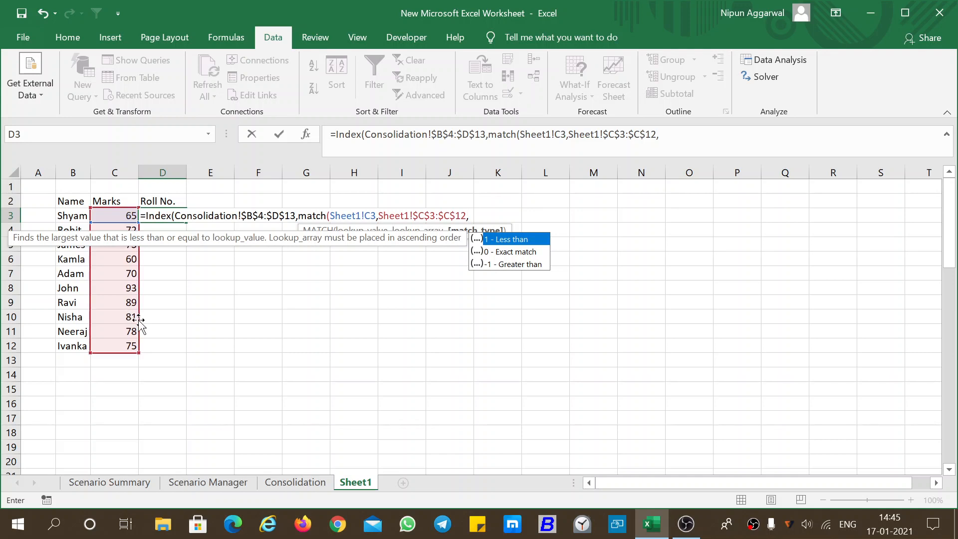
type("0)")
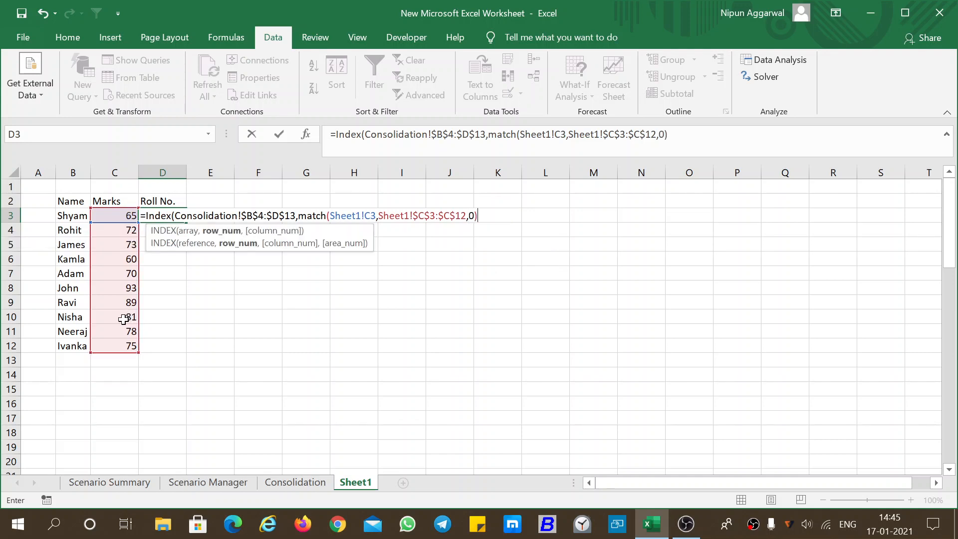
Complete the D3 formula with column number 2 and fill it down the Roll No. column through D12
type(",")
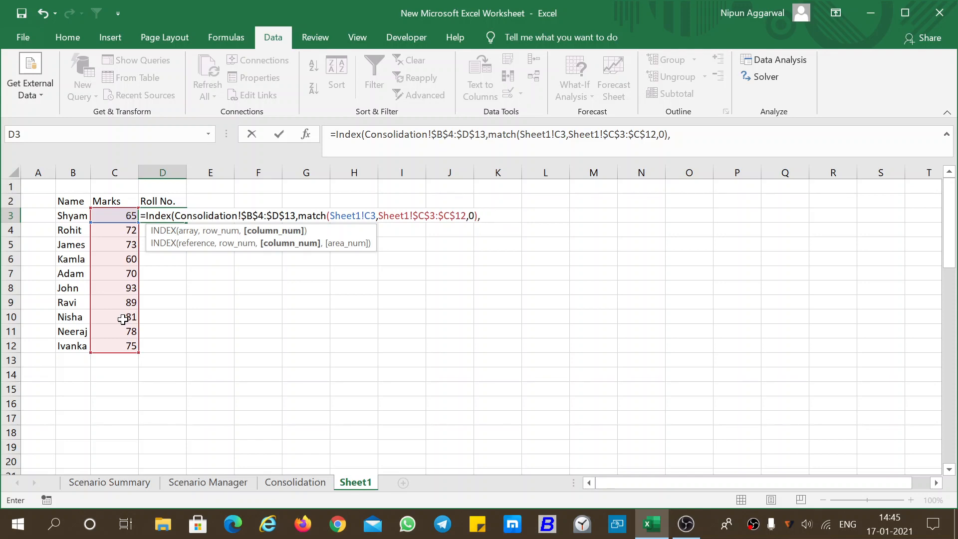
type("2)")
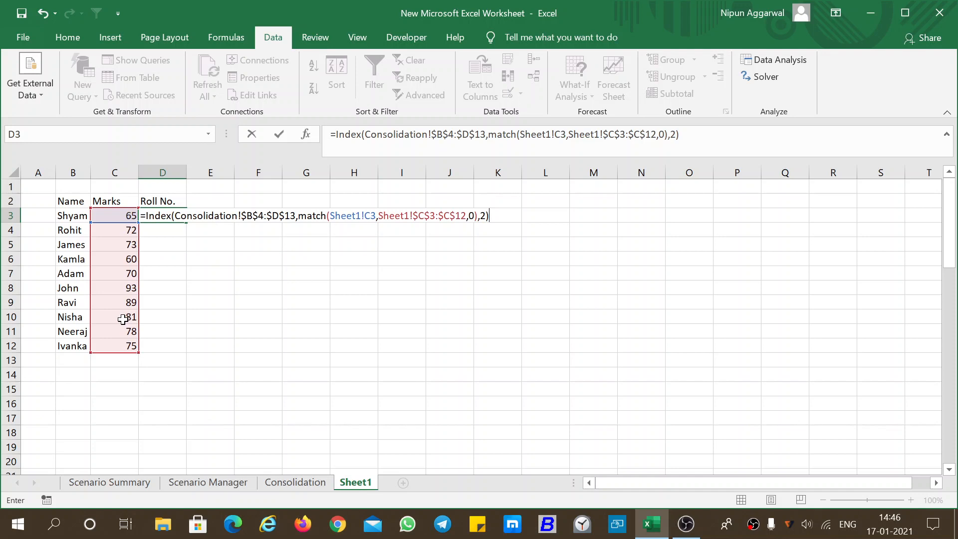
key("Return")
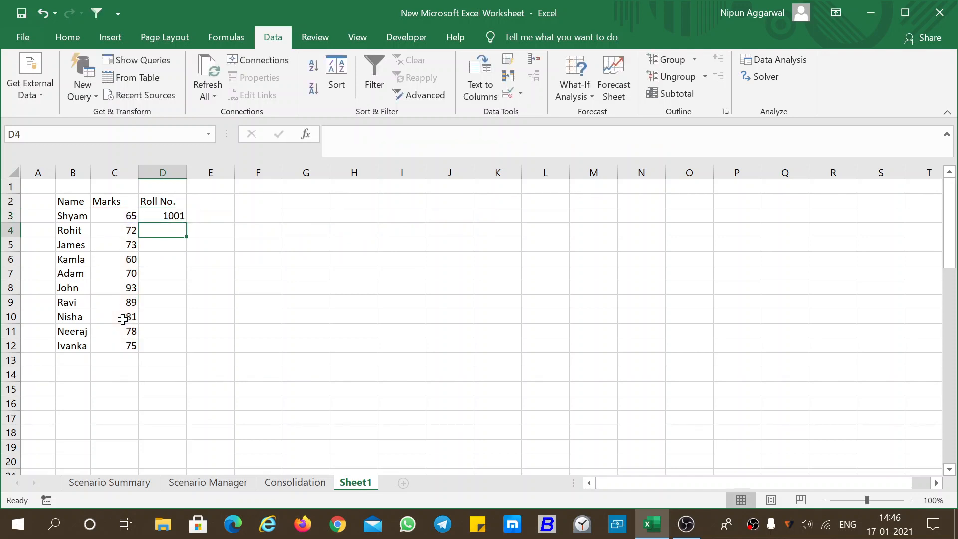
left_click(169, 217)
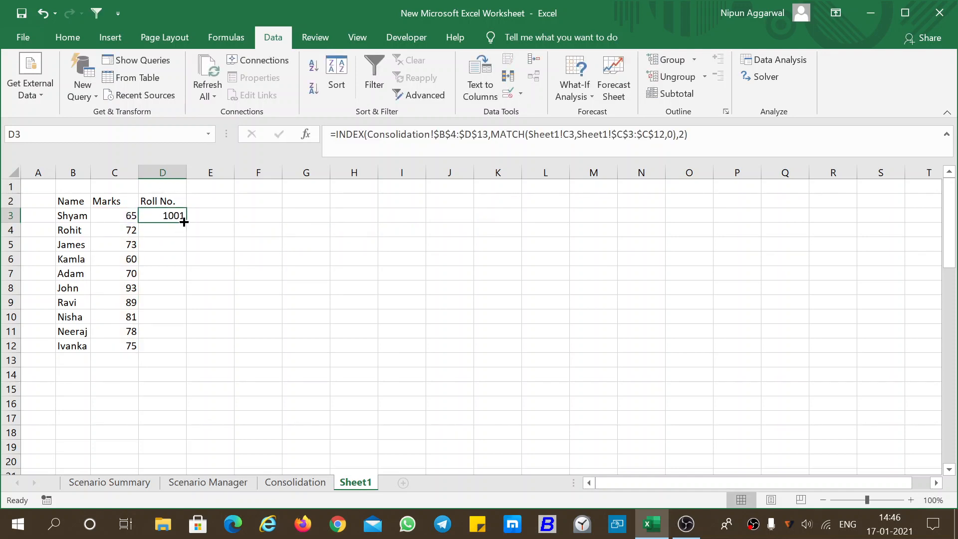
double_click(183, 223)
left_click(221, 271)
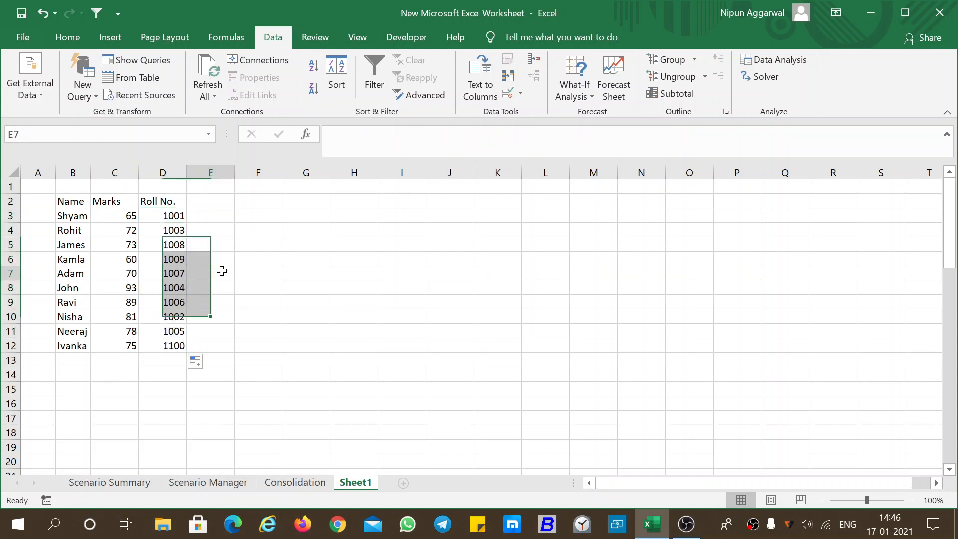